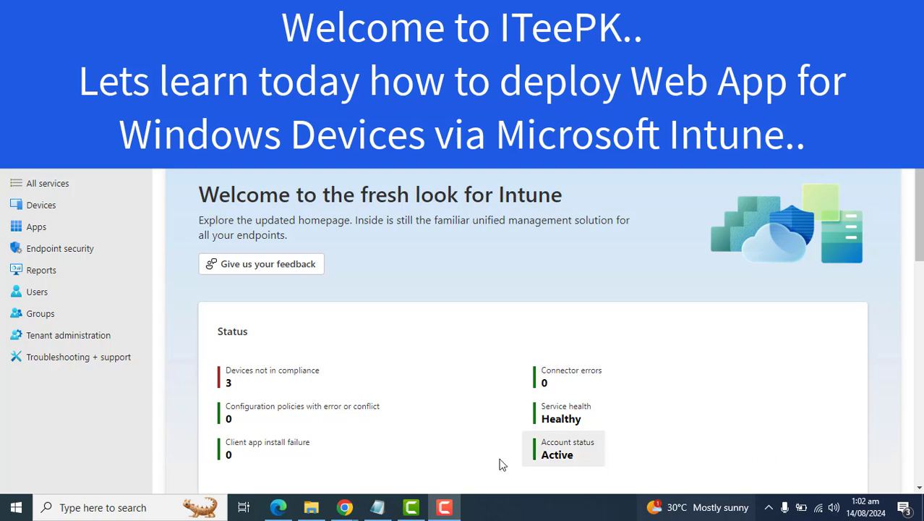
click(775, 436)
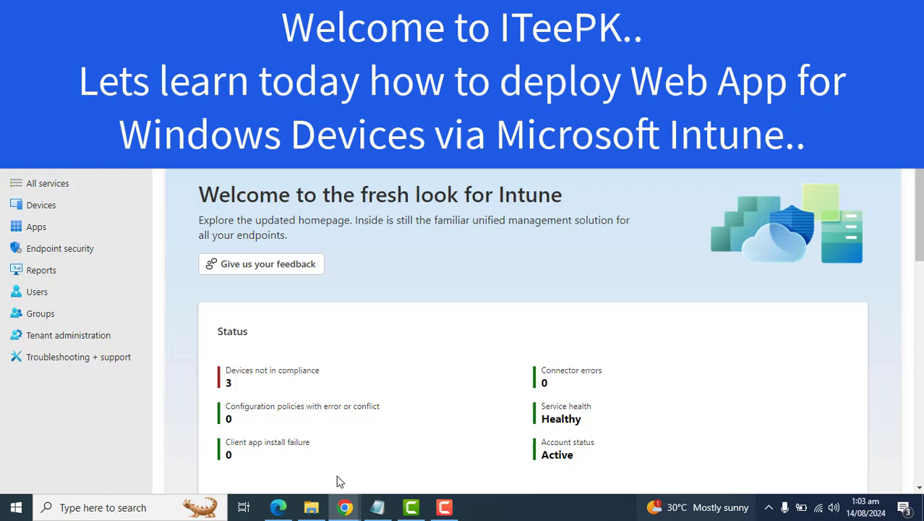
click(312, 460)
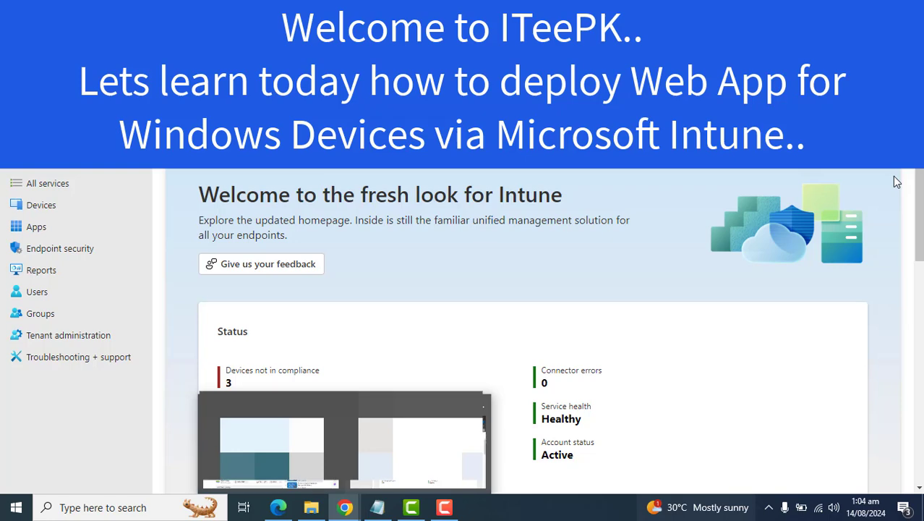
click(749, 293)
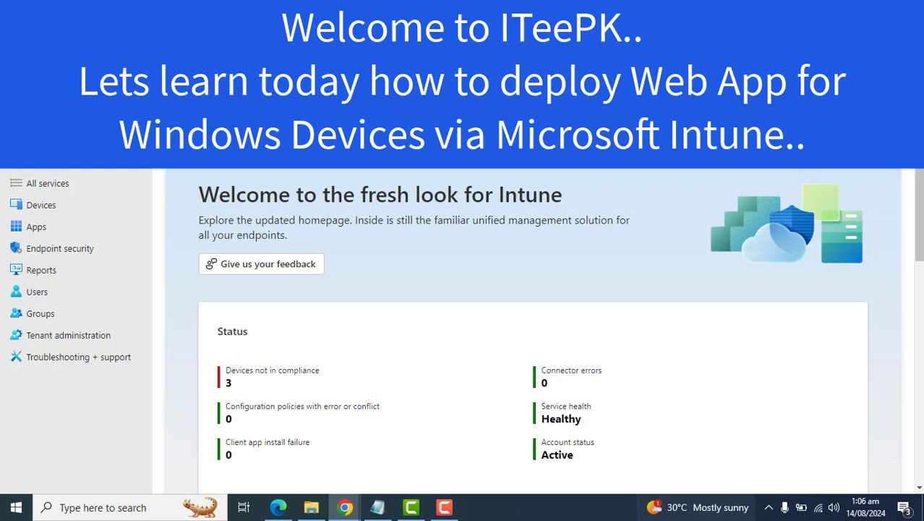
click(16, 506)
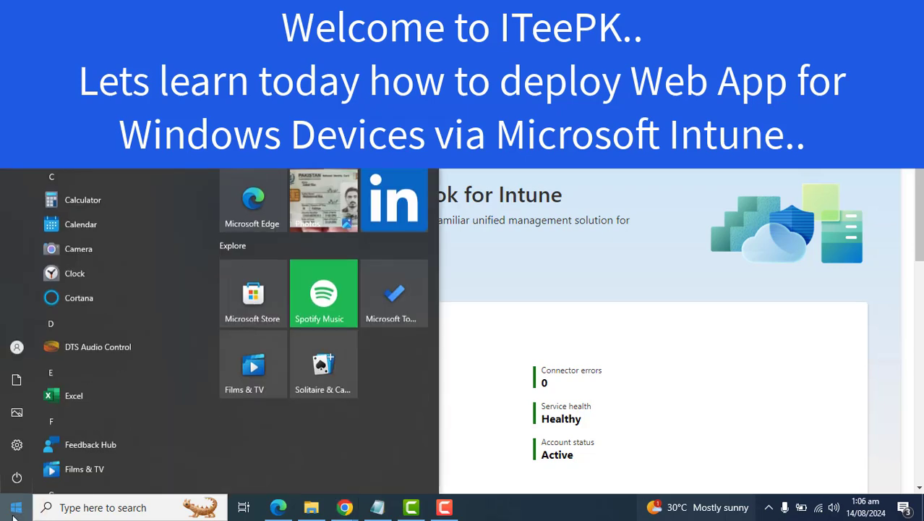
click(15, 506)
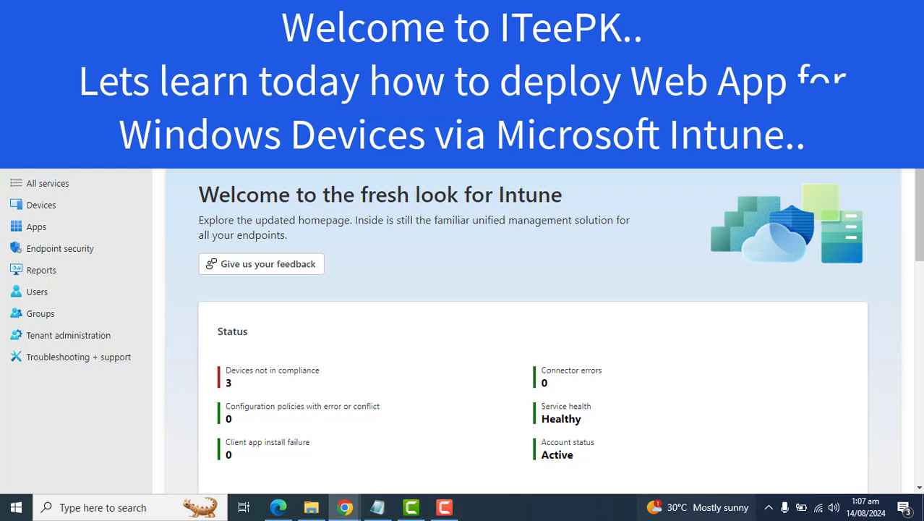
Start adding a new app of type Web link to the Windows apps list.
click(24, 225)
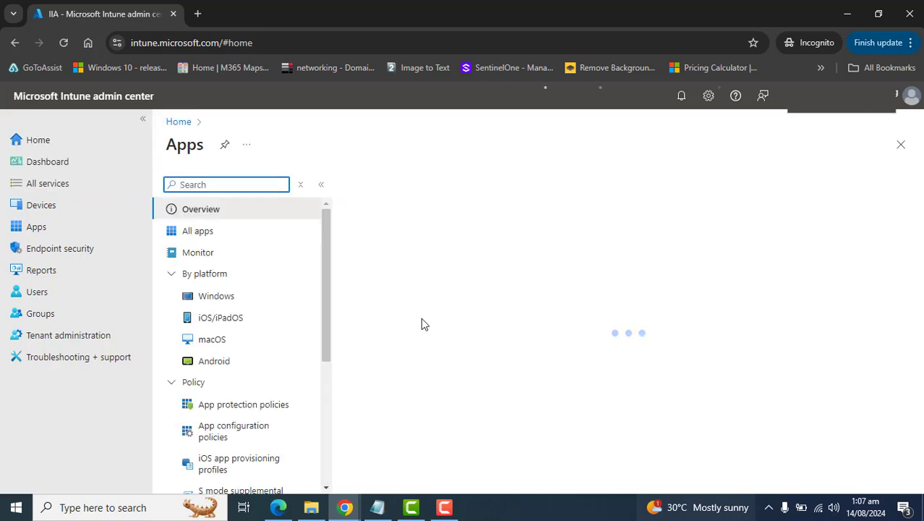
click(218, 297)
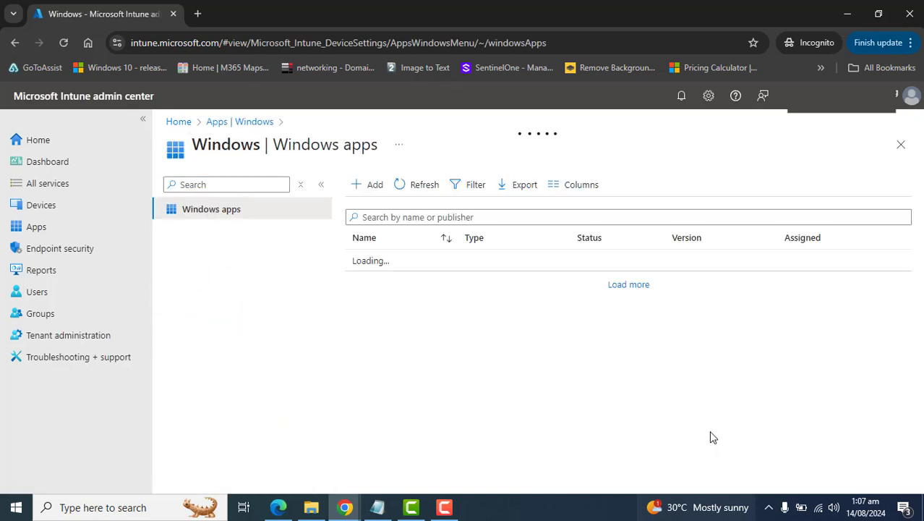
click(360, 189)
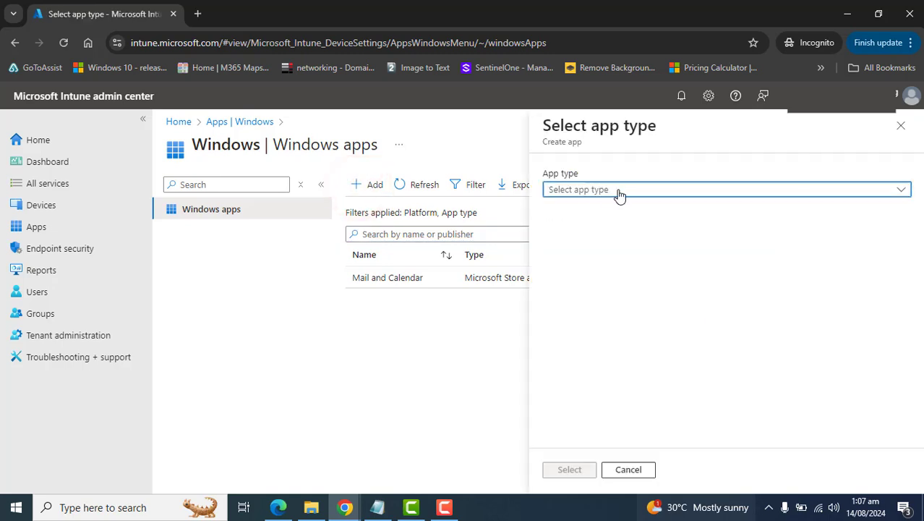
click(620, 192)
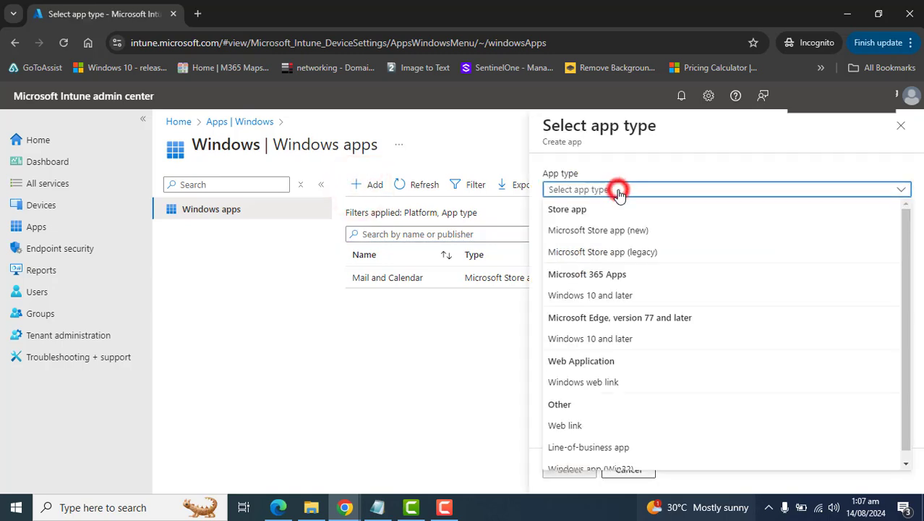
drag(905, 357, 907, 377)
click(582, 415)
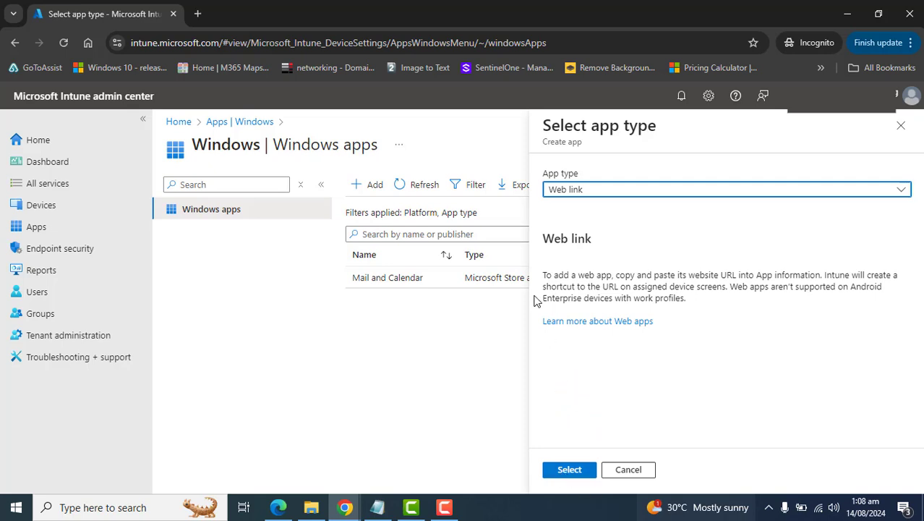
drag(542, 275, 761, 302)
click(767, 331)
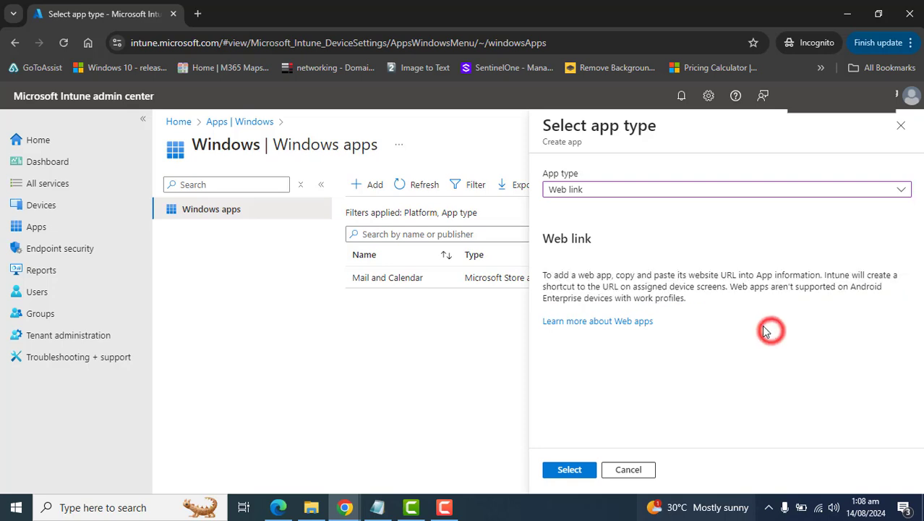
key(Return)
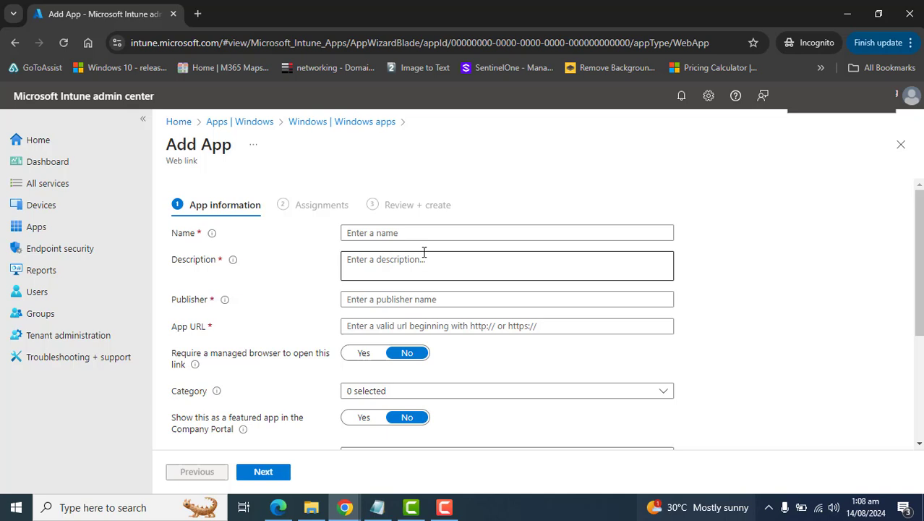
Enter ITeePK as the app's name and publisher, and ITeePK Tutorials as its description.
click(407, 230)
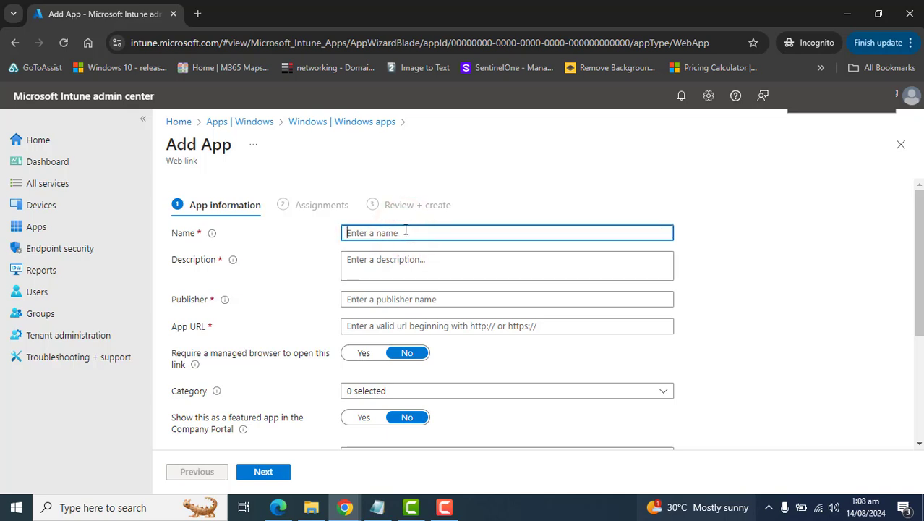
text(ITeePK)
click(419, 266)
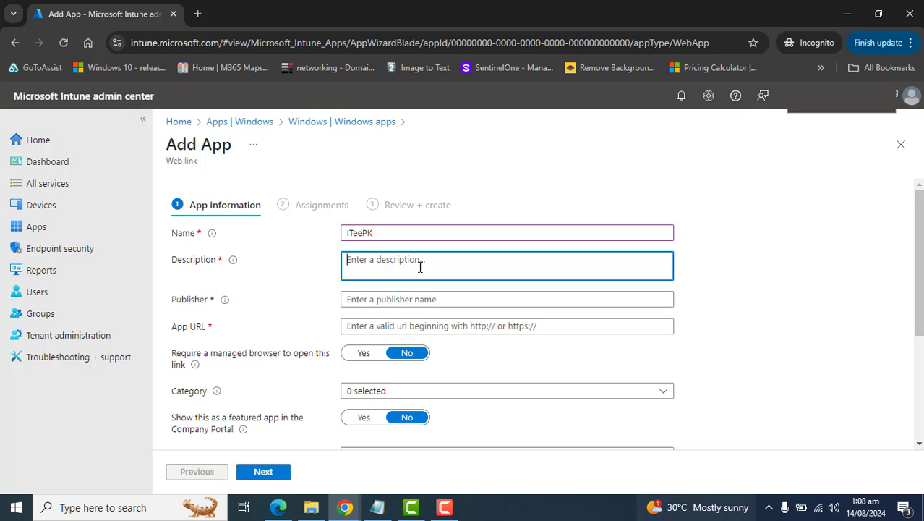
text(ITeePK Tutorials)
double_click(376, 233)
key(ctrl+c)
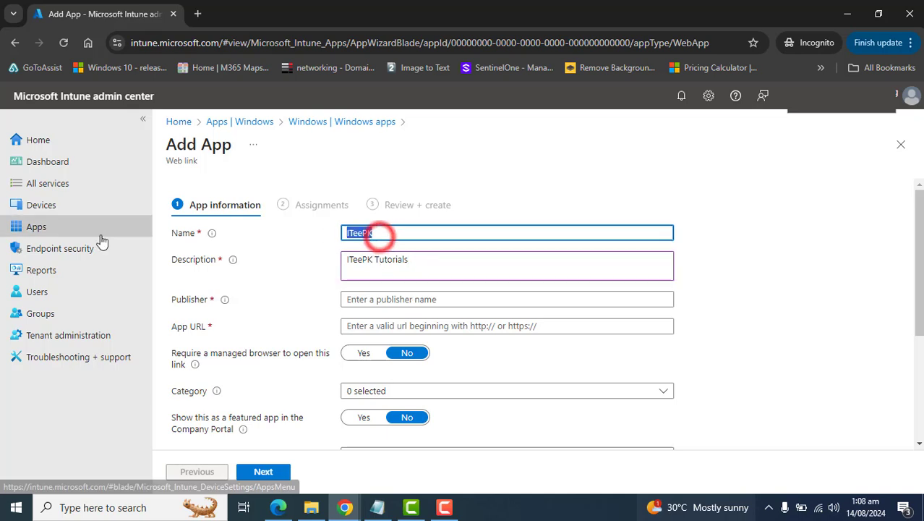
click(394, 299)
key(ctrl+v)
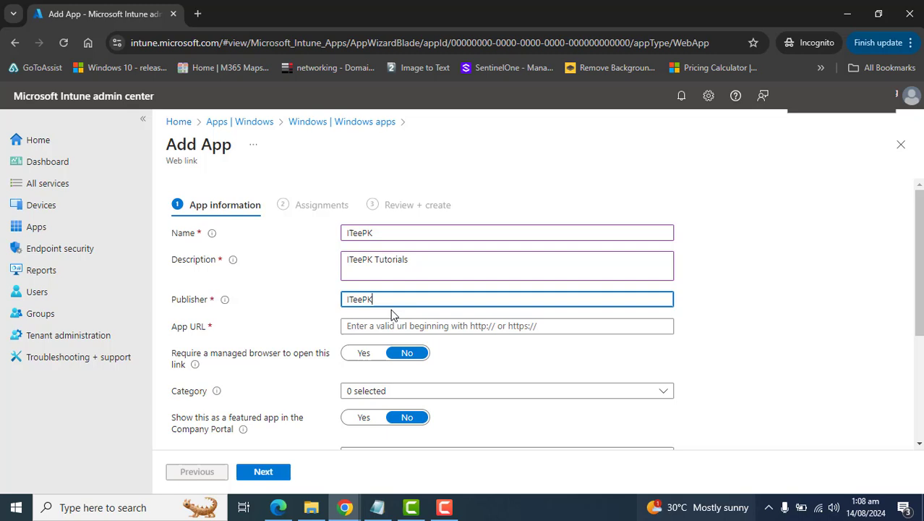
click(405, 325)
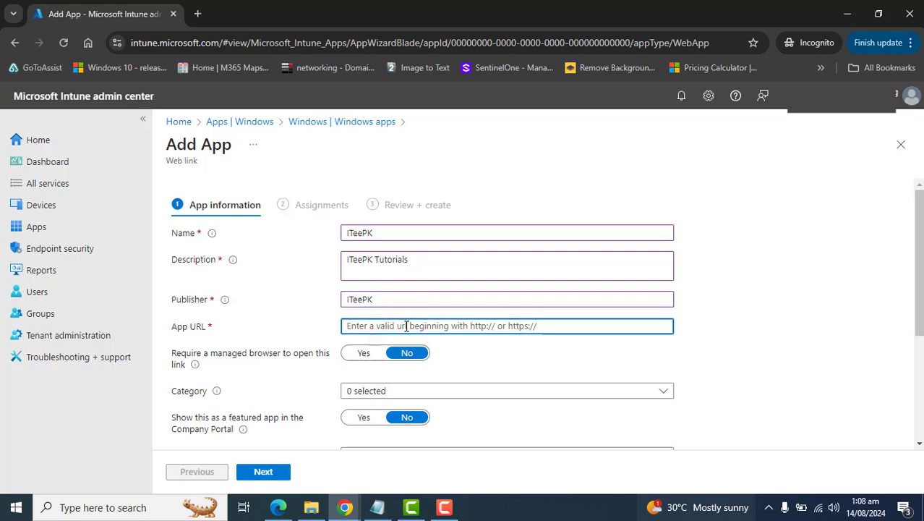
text(iteepk.)
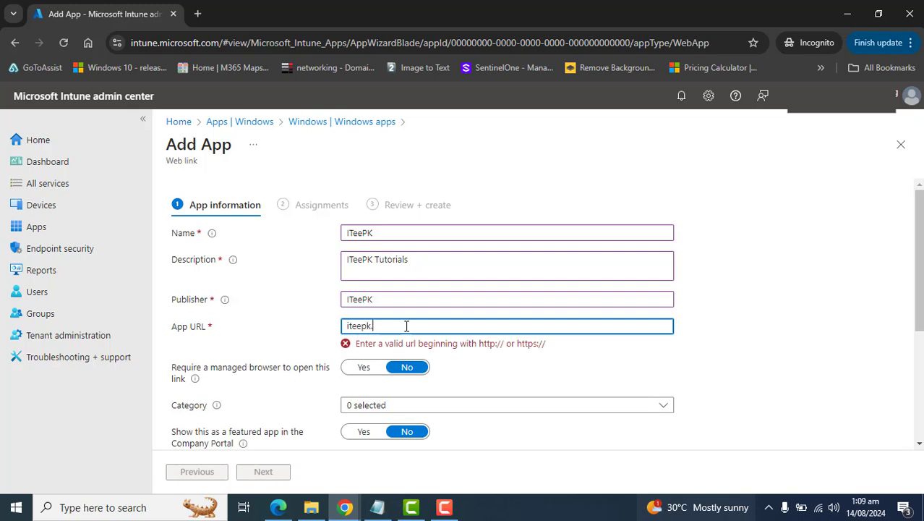
text(com)
click(622, 361)
drag(547, 345, 518, 345)
key(ctrl+c)
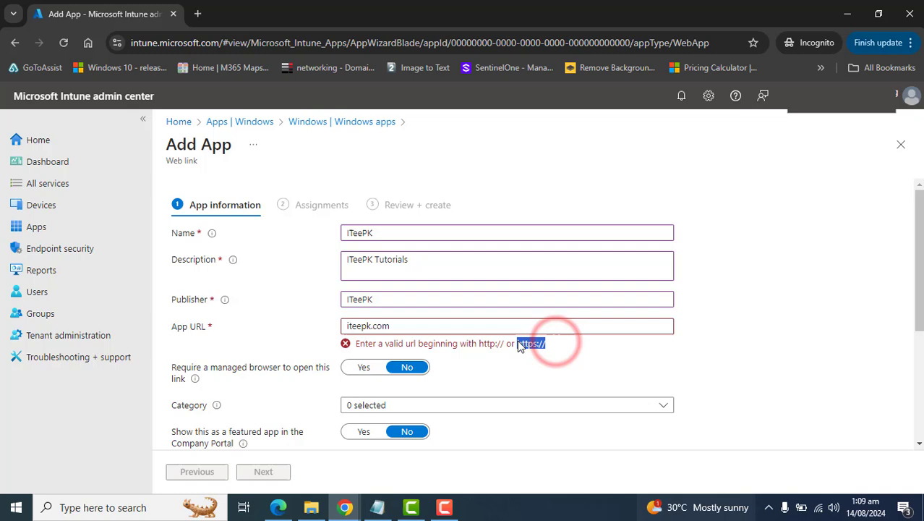
click(345, 325)
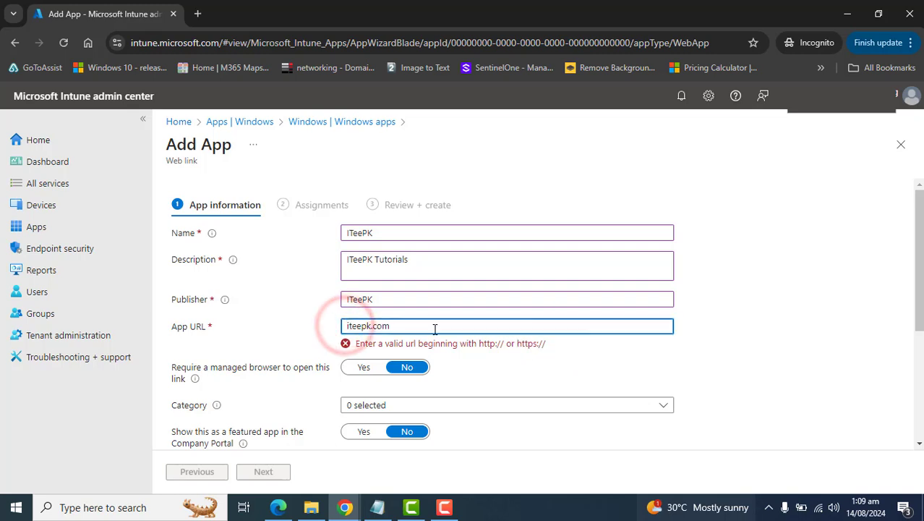
key(ctrl+v)
click(477, 361)
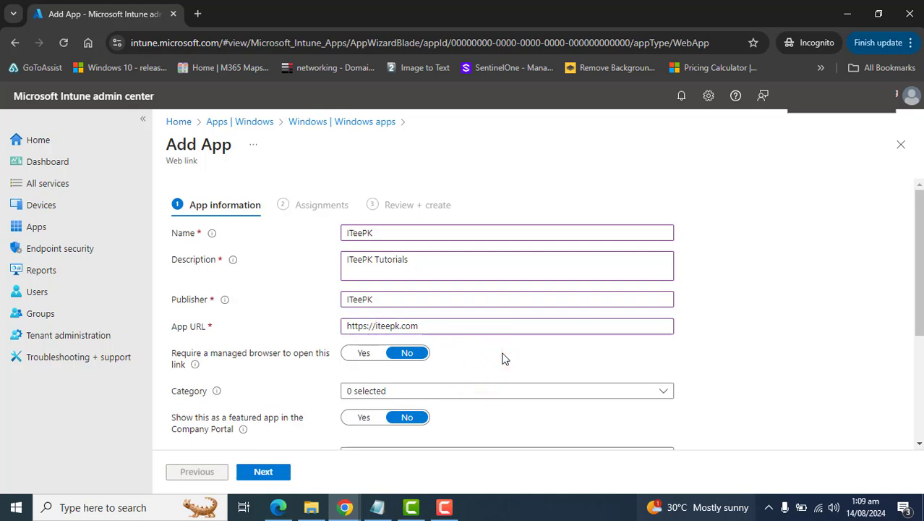
drag(436, 326, 318, 328)
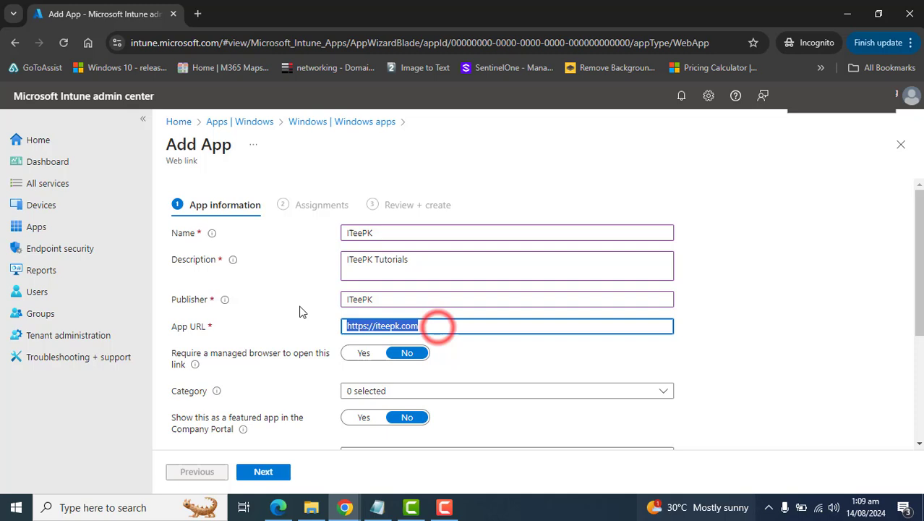
click(289, 285)
Require a managed browser to open the app's link.
drag(919, 296, 920, 319)
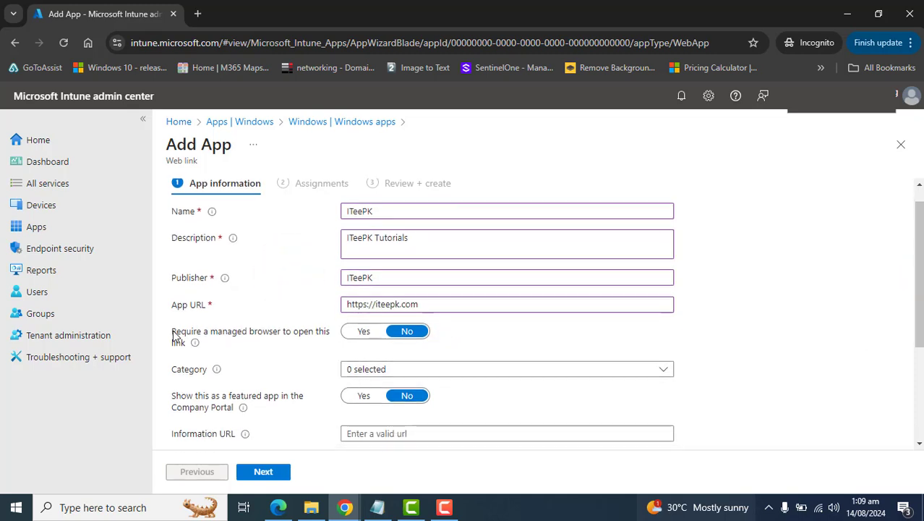
drag(174, 334, 219, 348)
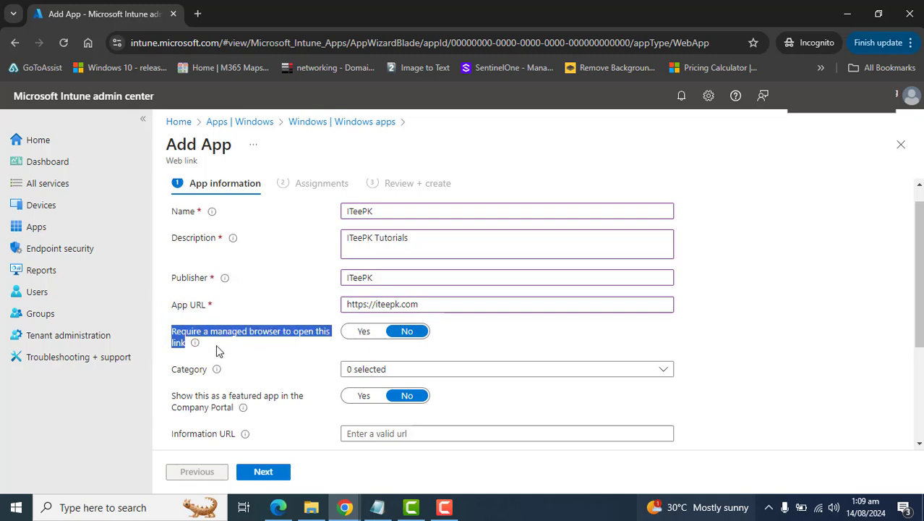
click(363, 331)
mouse_move(195, 347)
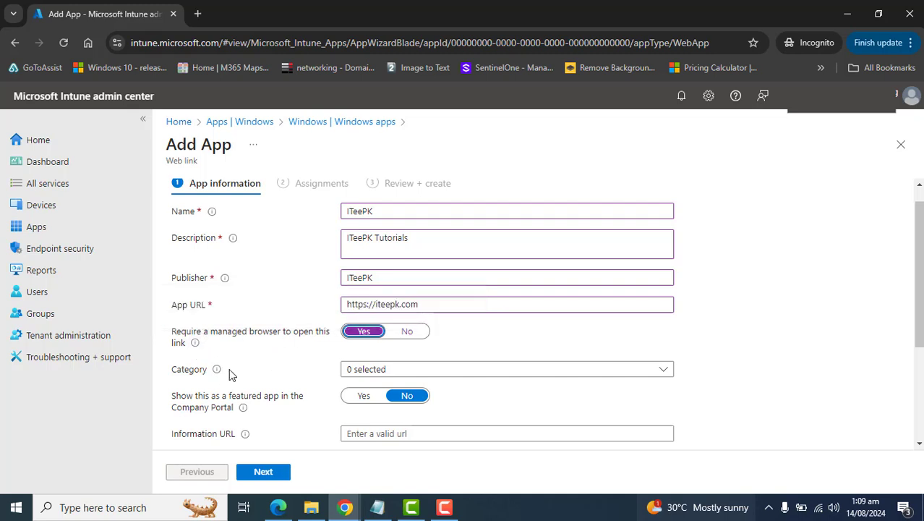
Assign the app to the Computer management category.
click(484, 369)
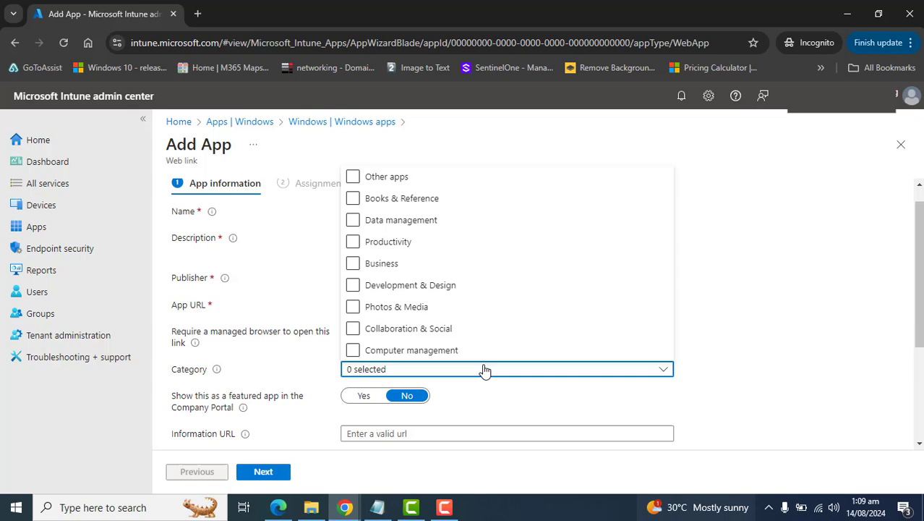
click(453, 289)
click(353, 351)
click(597, 422)
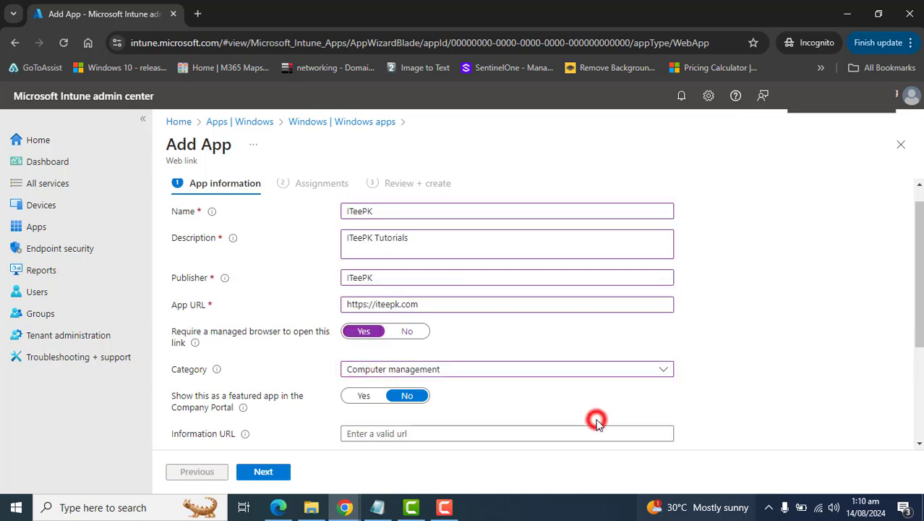
Set the app to show as a featured app in the Company Portal.
scroll(578, 397, down, 2)
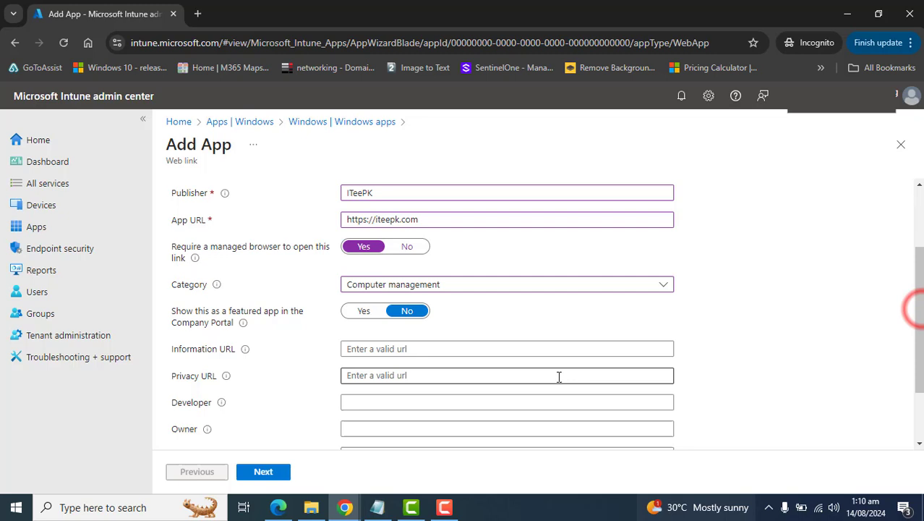
drag(173, 316, 219, 318)
click(282, 335)
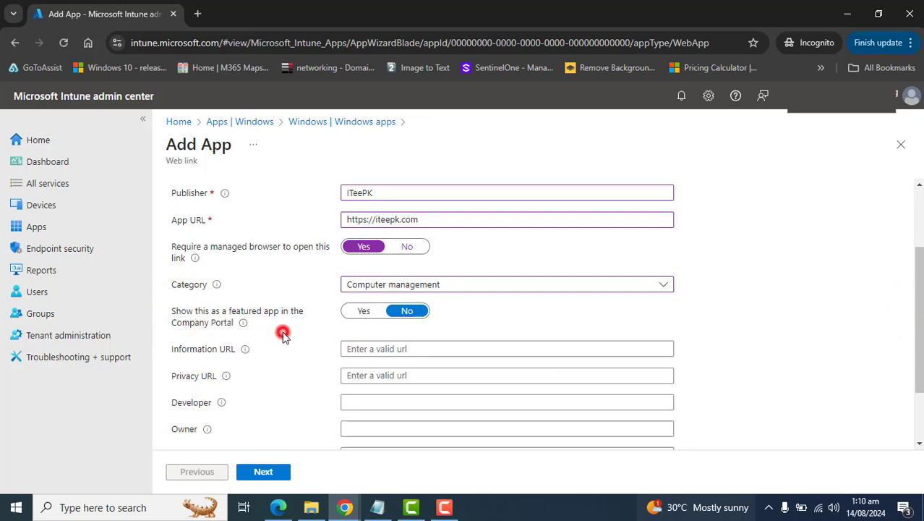
click(363, 311)
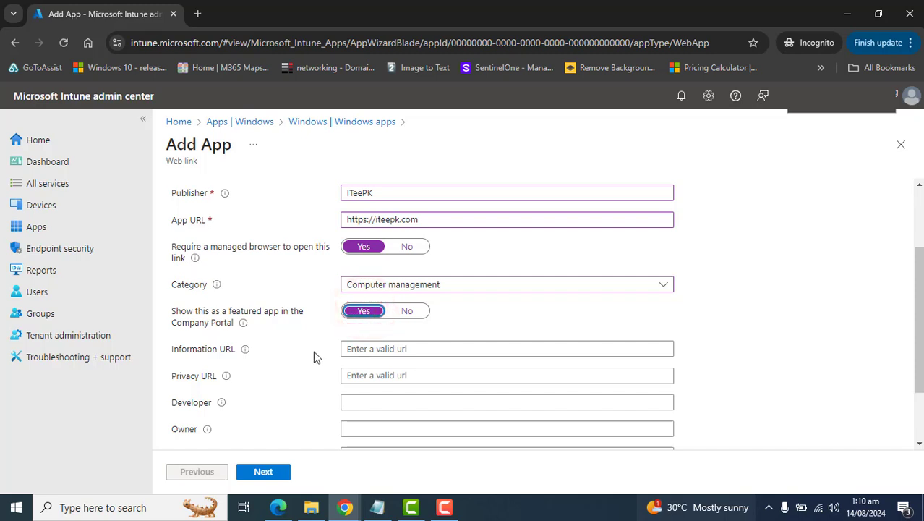
click(368, 350)
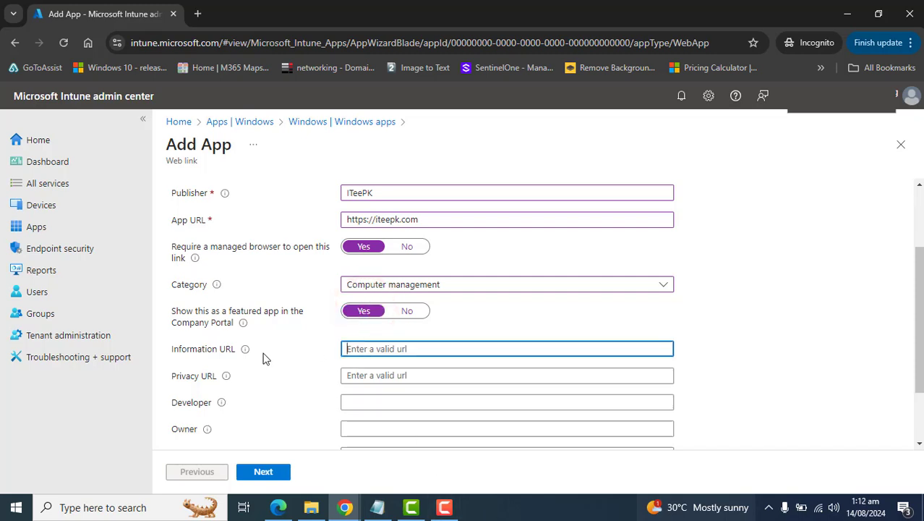
drag(190, 349, 208, 426)
click(256, 428)
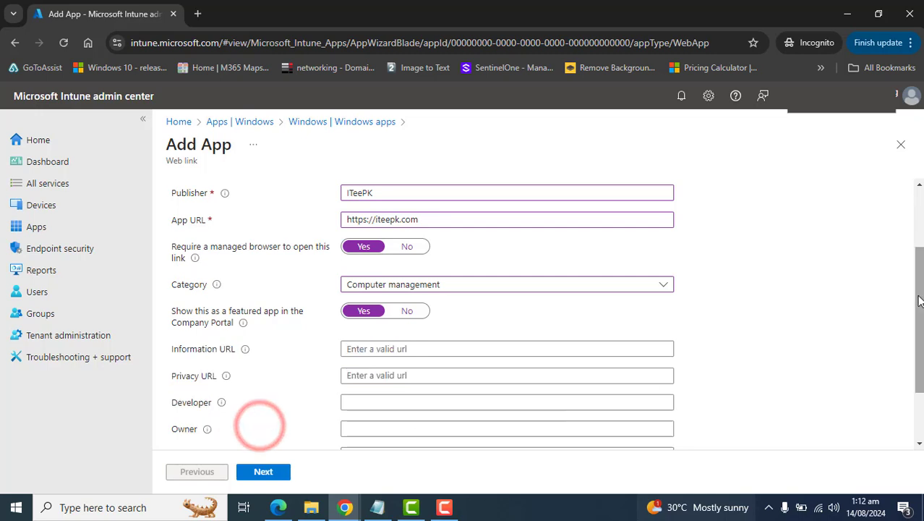
Upload the ITeePK image from the Desktop folder as the app's logo.
triple_click(913, 301)
click(841, 327)
drag(918, 305, 870, 384)
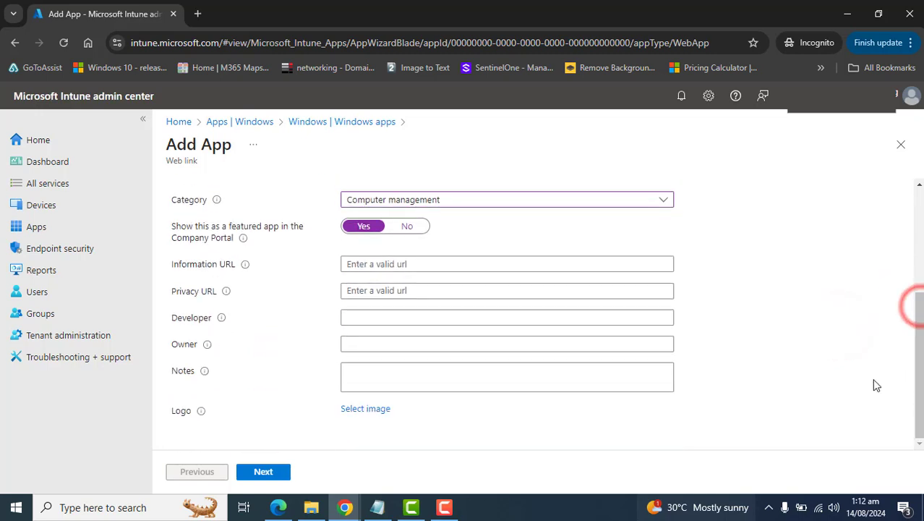
click(371, 412)
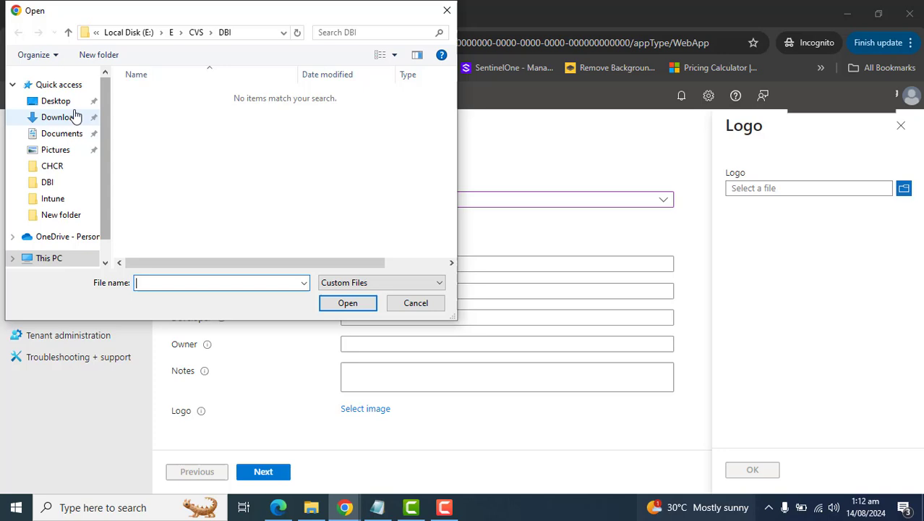
click(65, 102)
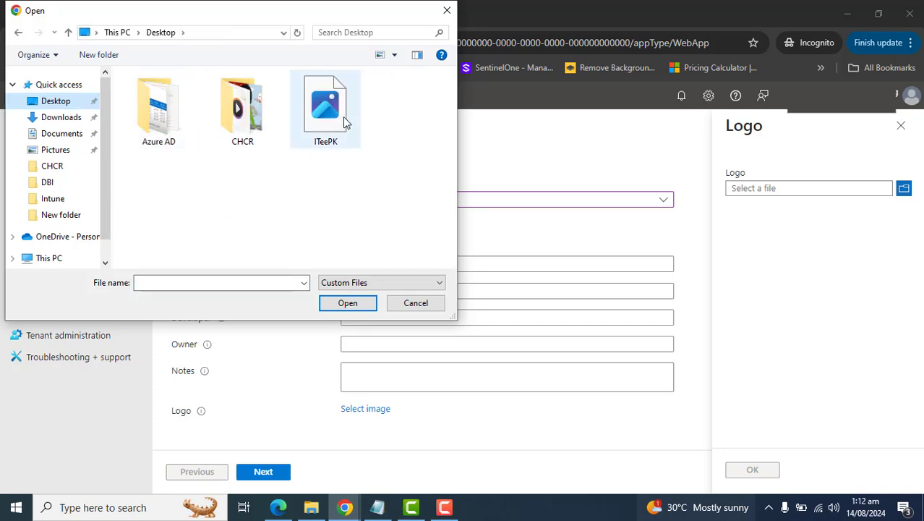
double_click(343, 116)
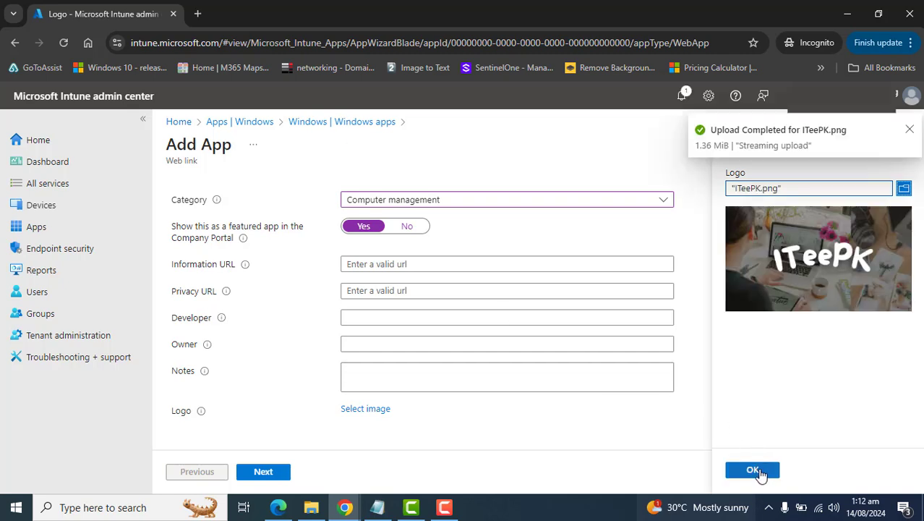
click(757, 469)
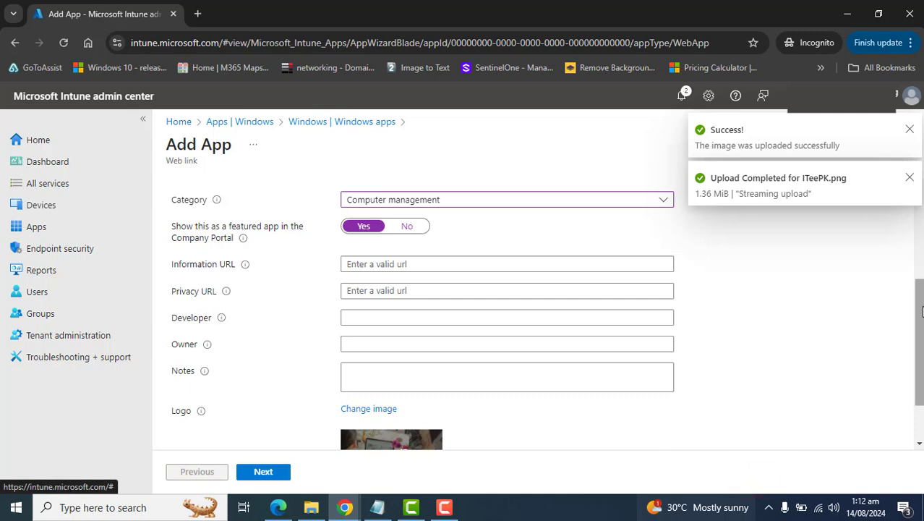
Review the completed app information and continue to the app's assignments.
drag(917, 323, 918, 400)
scroll(917, 392, up, 3)
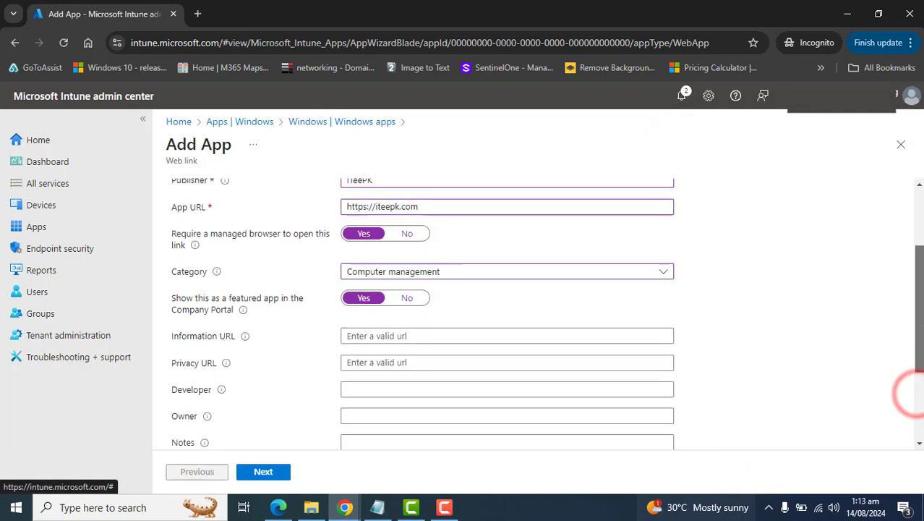
scroll(546, 318, up, 1)
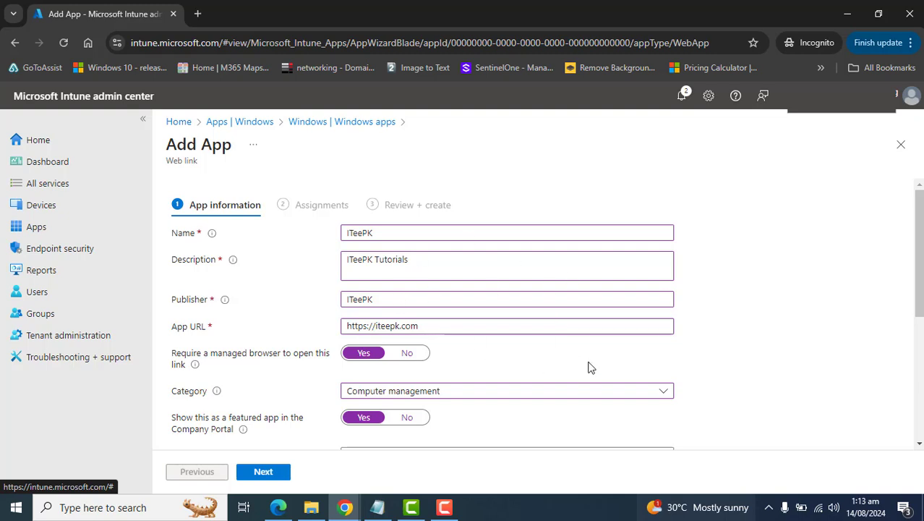
drag(917, 244, 909, 388)
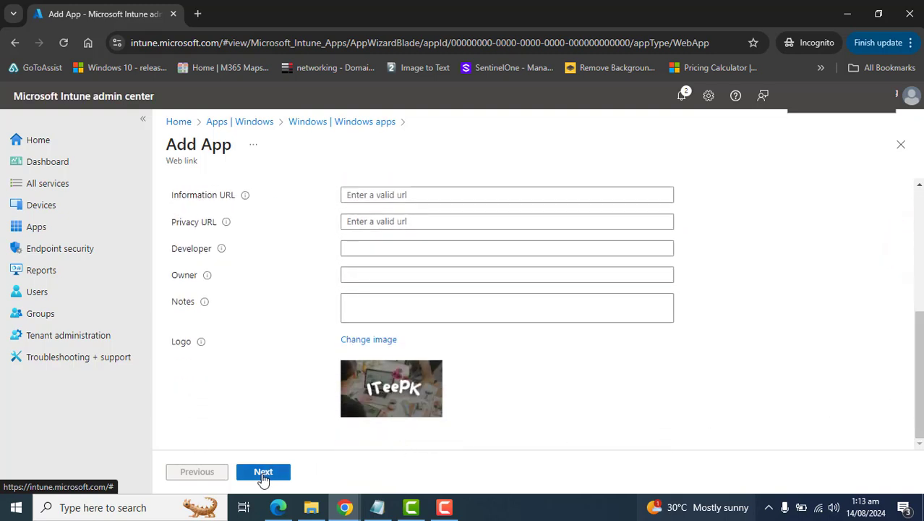
click(263, 475)
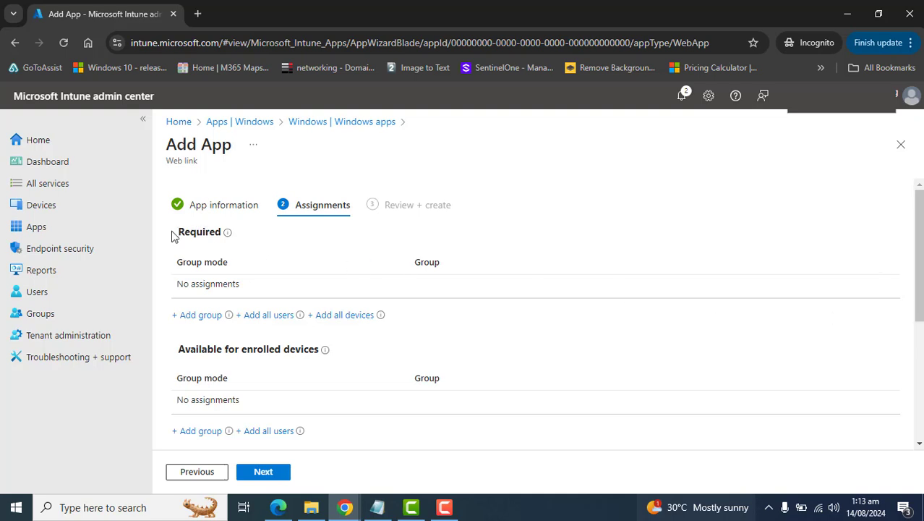
Examine the Required, Available for enrolled devices, Available with or without enrollment, and Uninstall assignment types, including the explanation of Required.
click(170, 233)
drag(169, 349, 290, 350)
drag(915, 299, 231, 387)
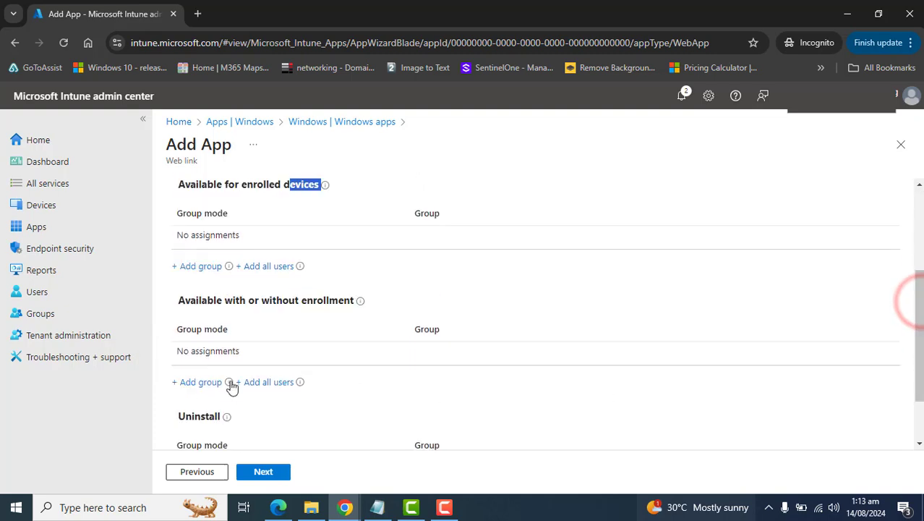
drag(173, 307, 197, 305)
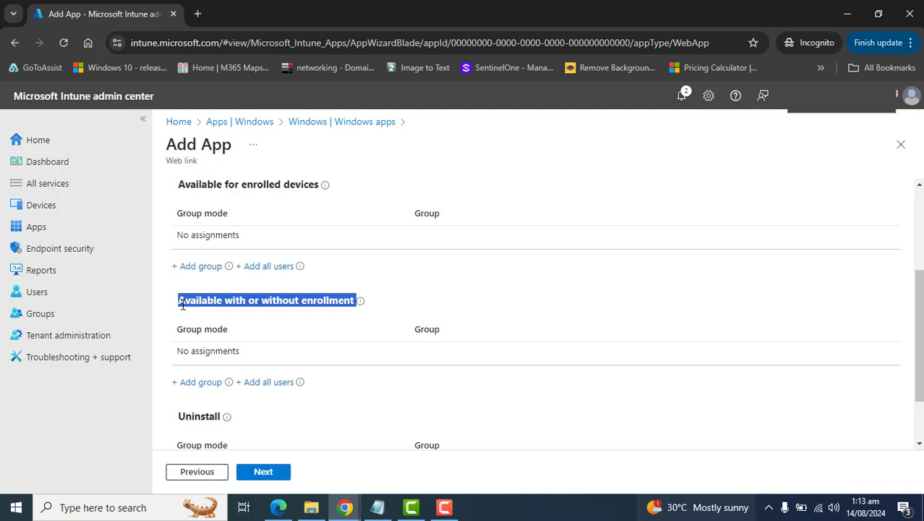
click(180, 425)
click(334, 425)
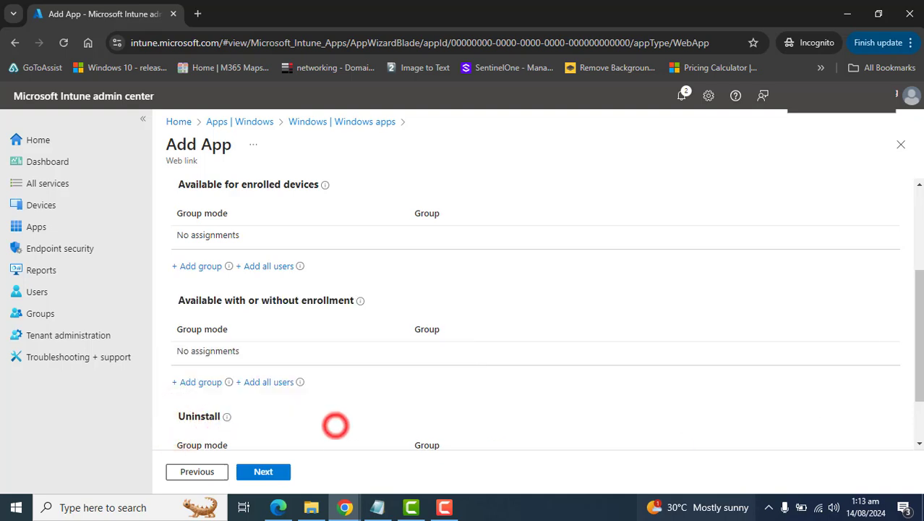
scroll(918, 371, up, 3)
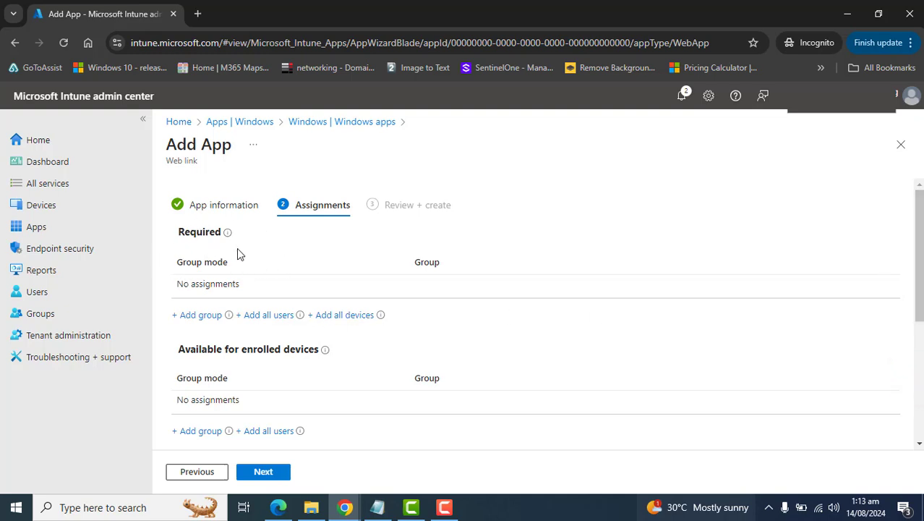
double_click(178, 233)
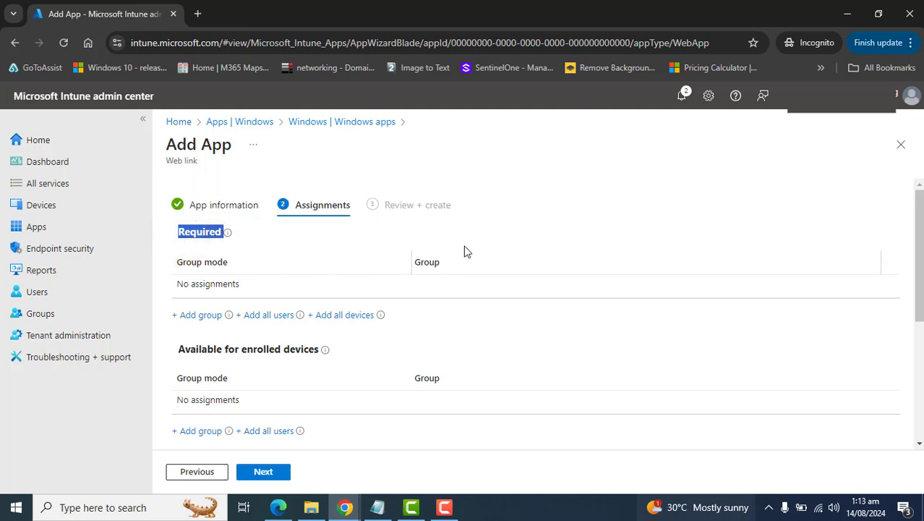
click(567, 238)
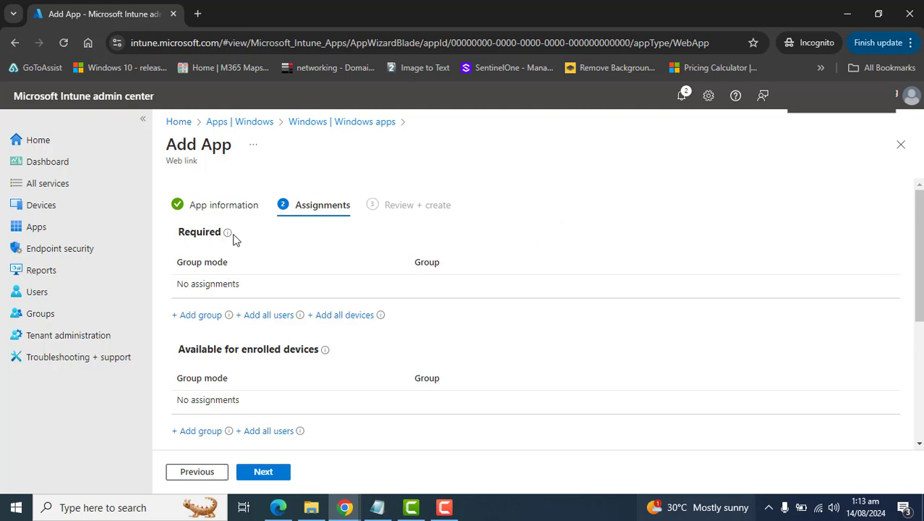
mouse_move(229, 234)
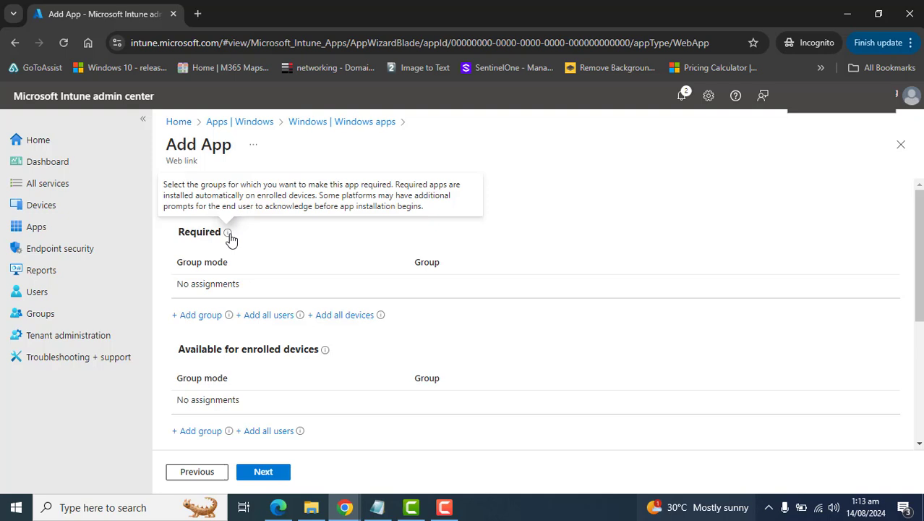
Assign the app as required to the Admin Docs group and continue to the review stage.
click(275, 315)
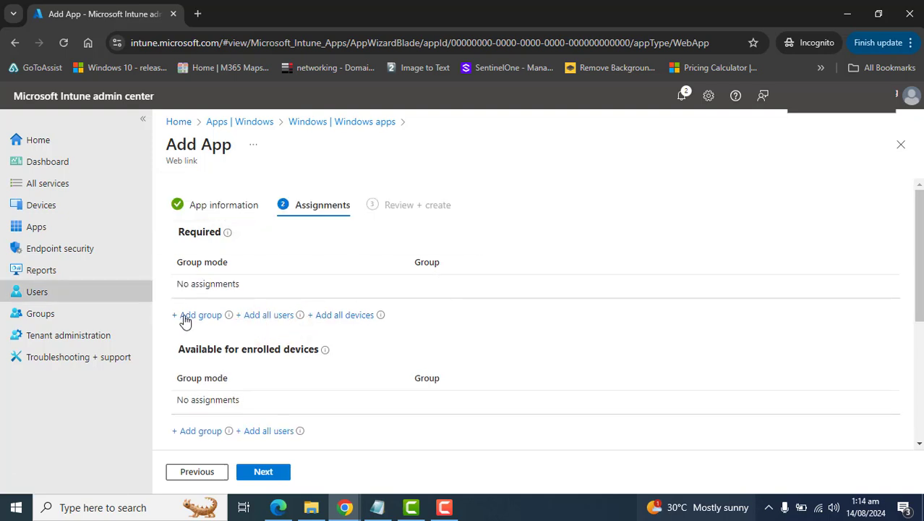
click(183, 314)
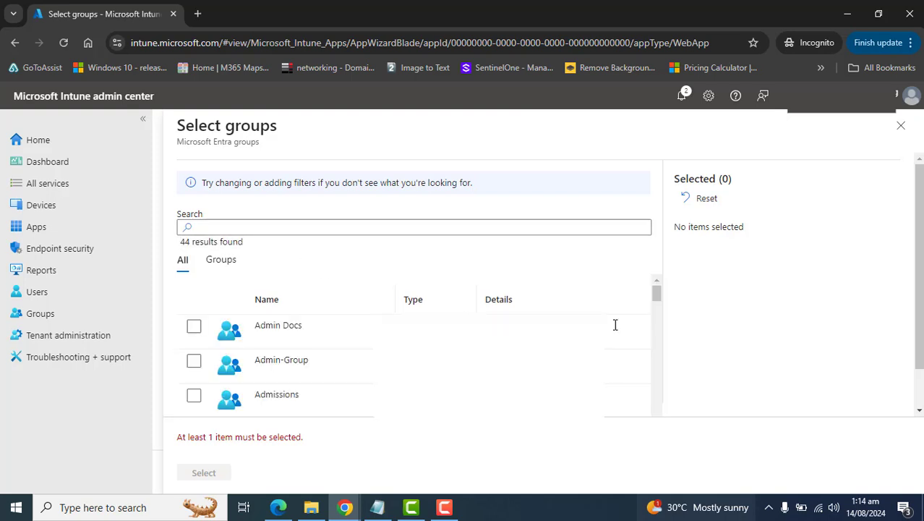
click(193, 329)
click(192, 471)
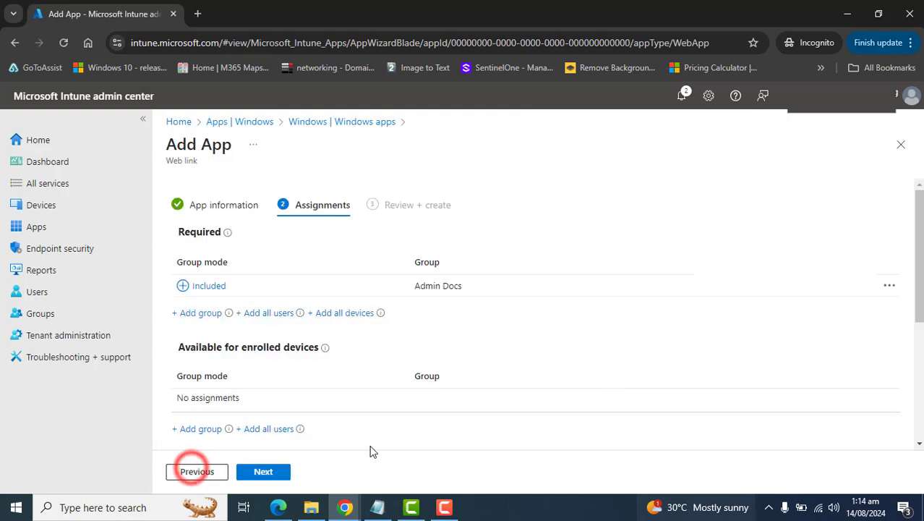
drag(919, 323, 918, 421)
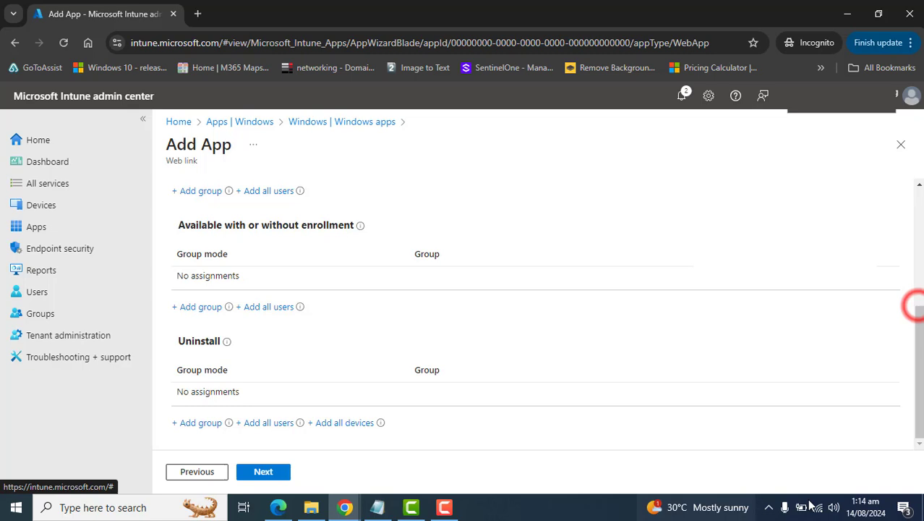
click(266, 471)
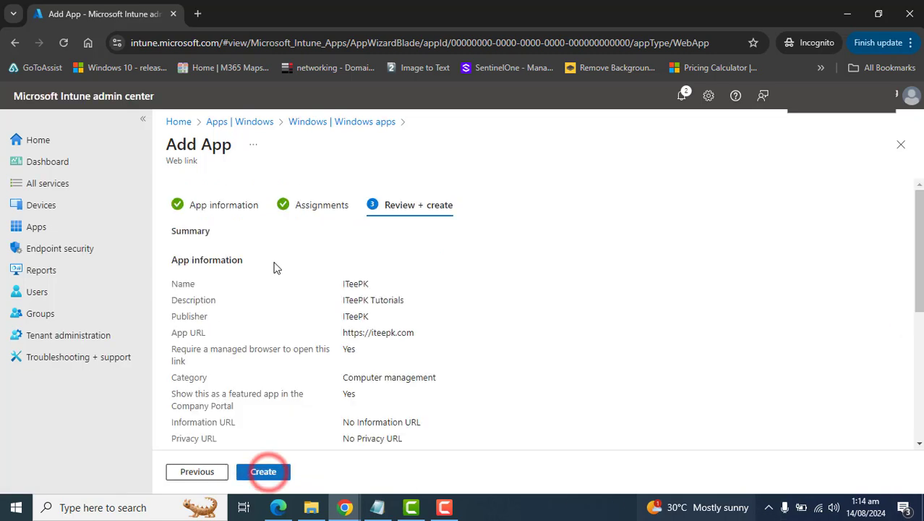
Review the summary of app information and assignments, and create the web link app.
scroll(918, 245, down, 4)
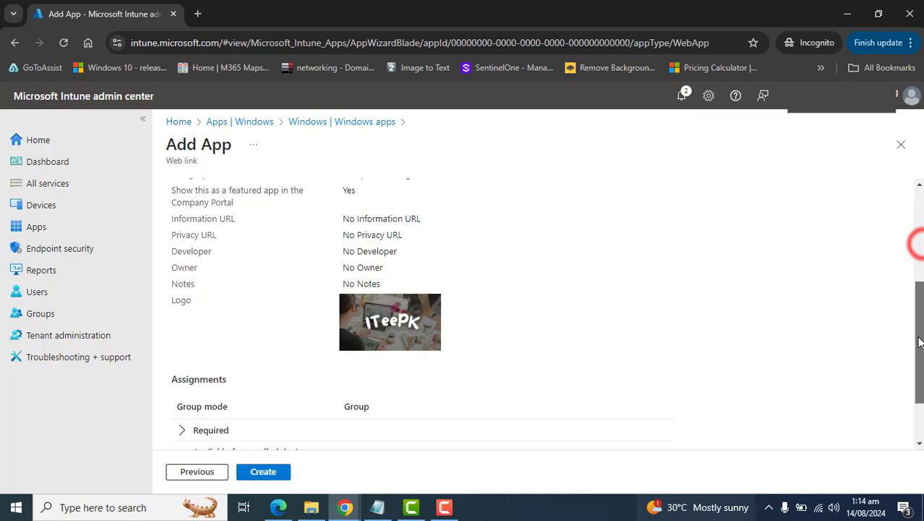
scroll(919, 246, up, 4)
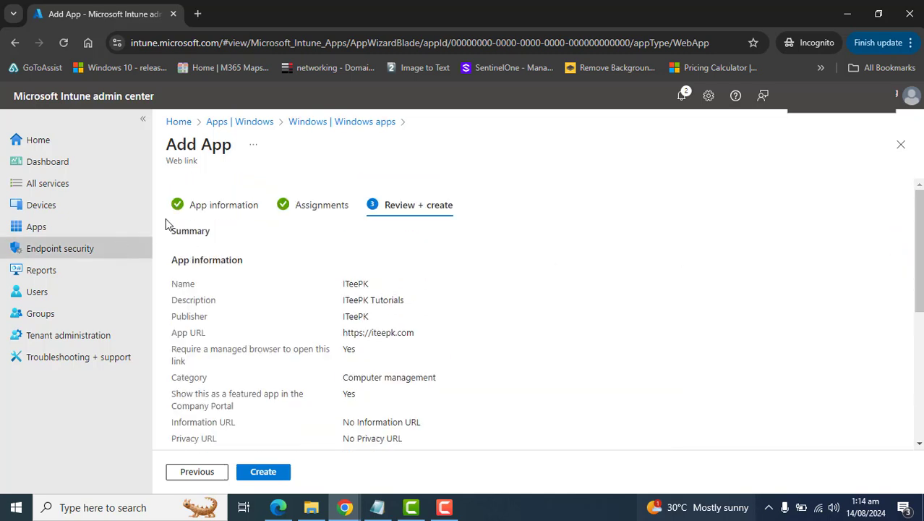
click(165, 144)
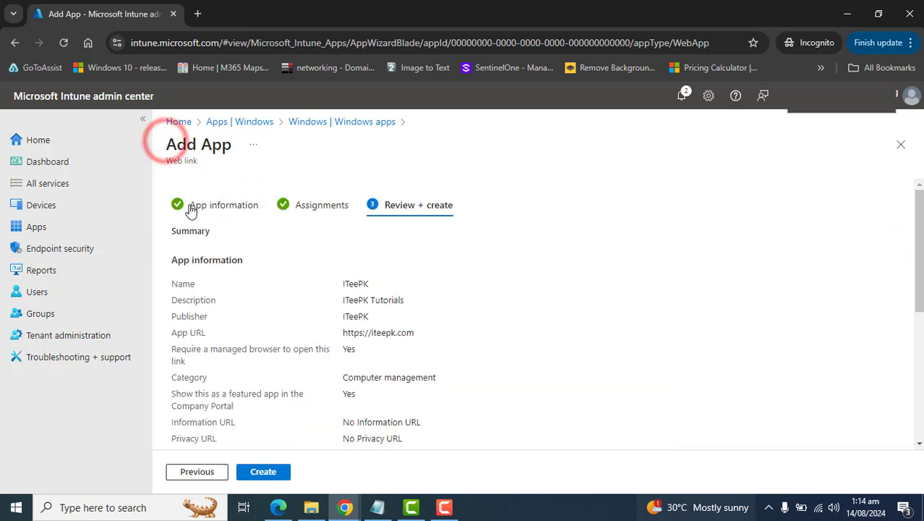
drag(921, 237, 921, 253)
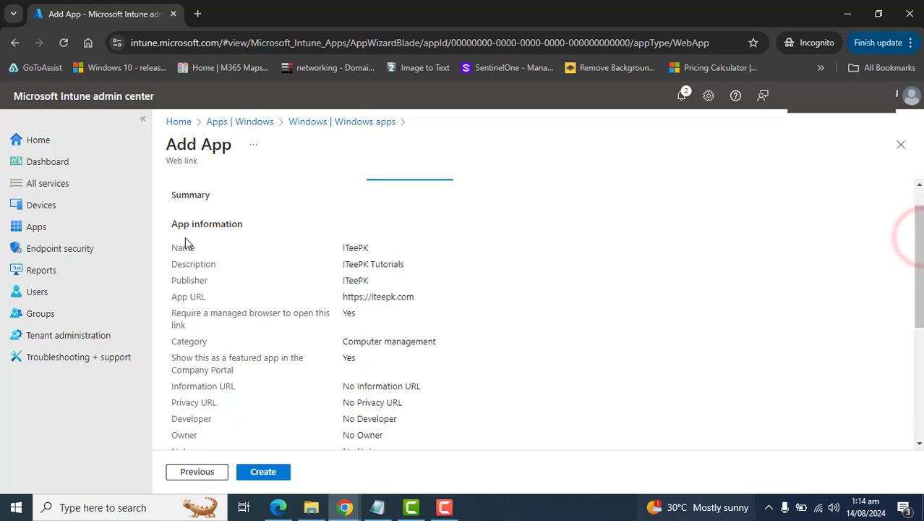
drag(173, 194, 693, 271)
click(901, 355)
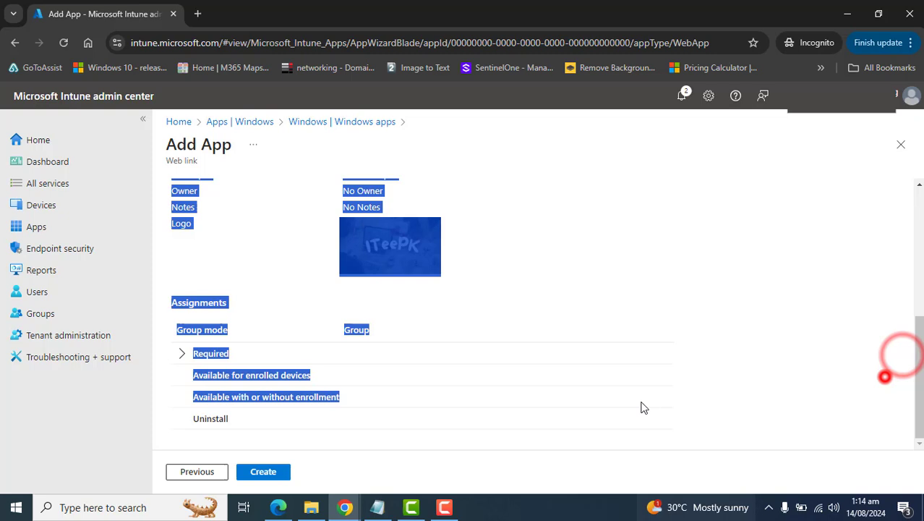
click(263, 470)
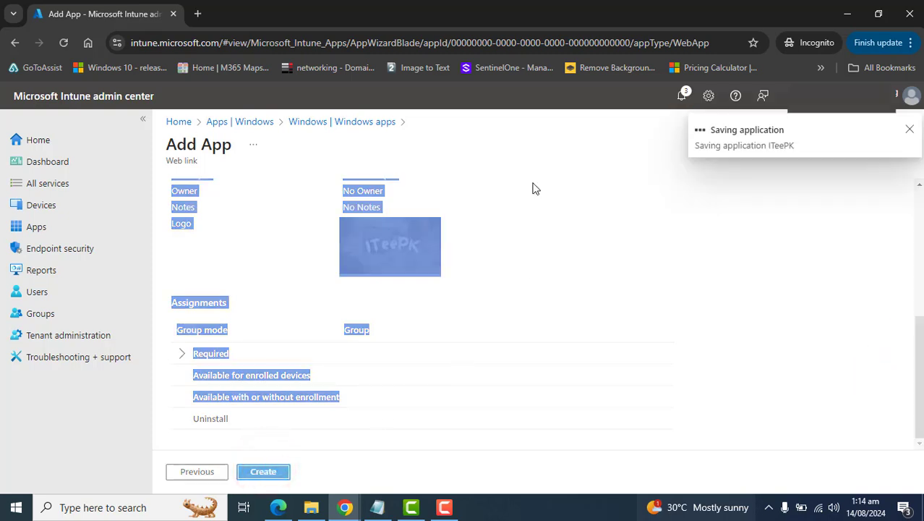
Check the notifications for the app's creation status and close them.
click(799, 174)
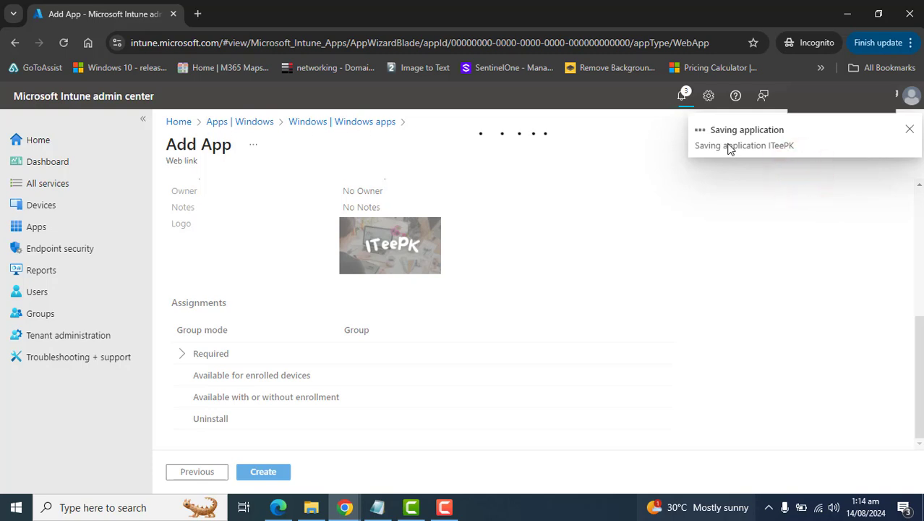
click(682, 99)
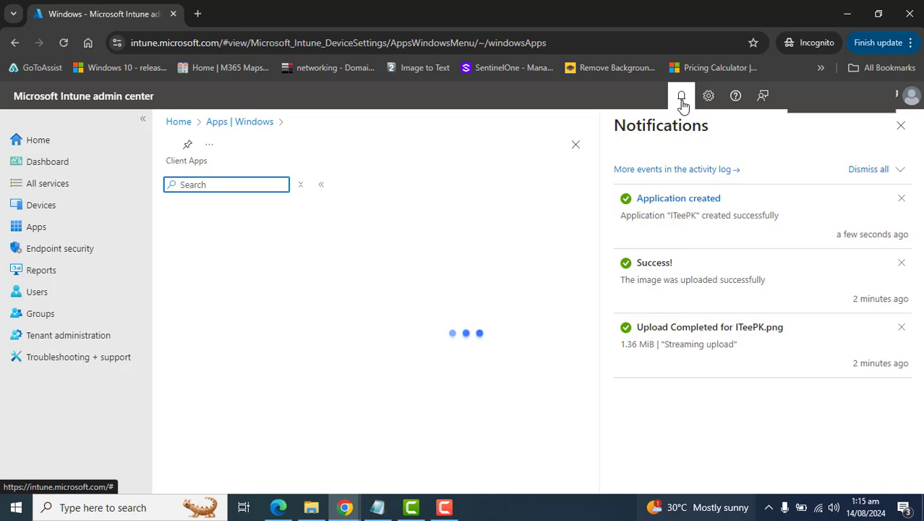
drag(631, 198, 720, 199)
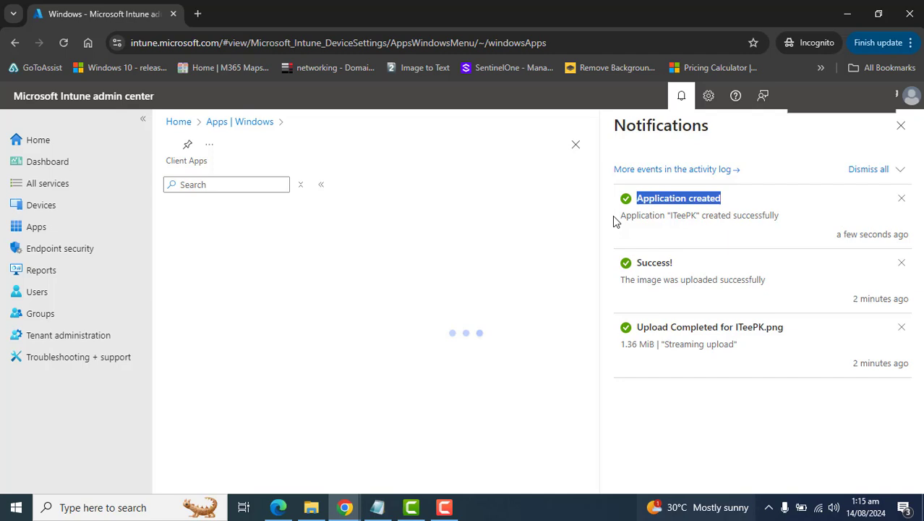
drag(611, 214, 794, 213)
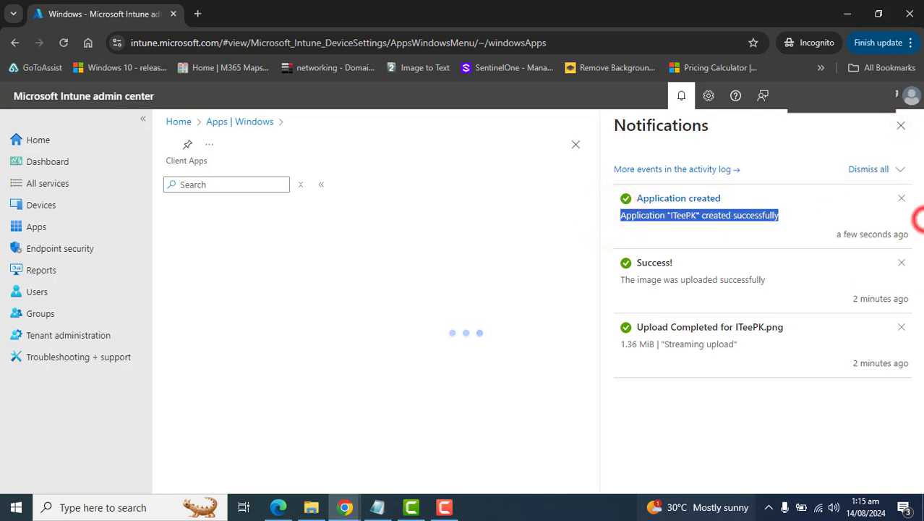
click(900, 126)
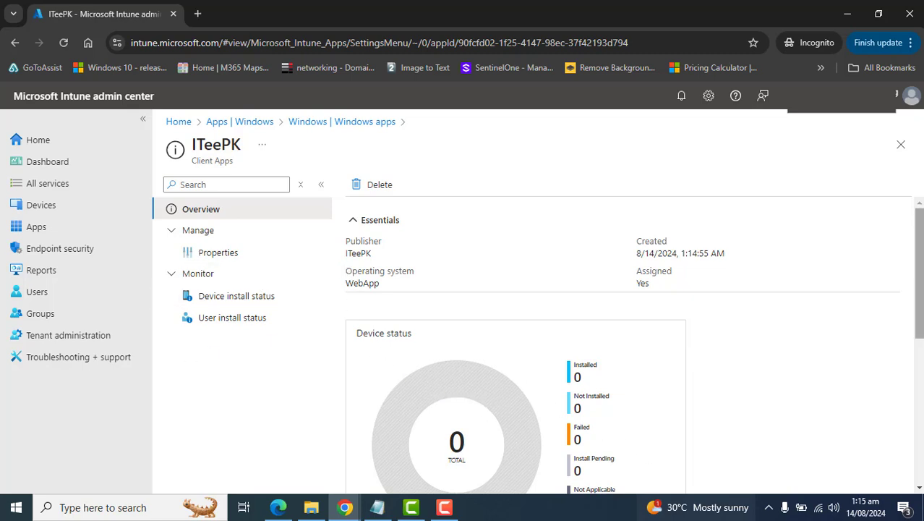
drag(920, 295, 915, 276)
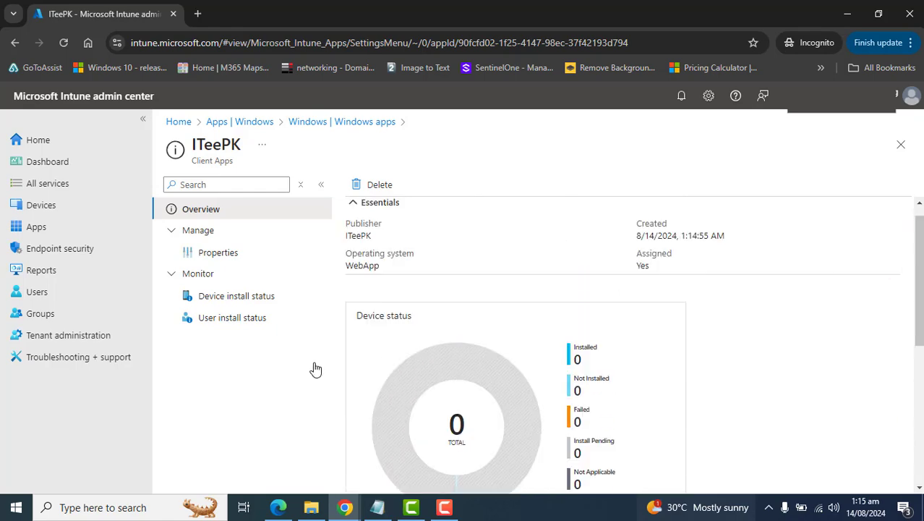
click(16, 506)
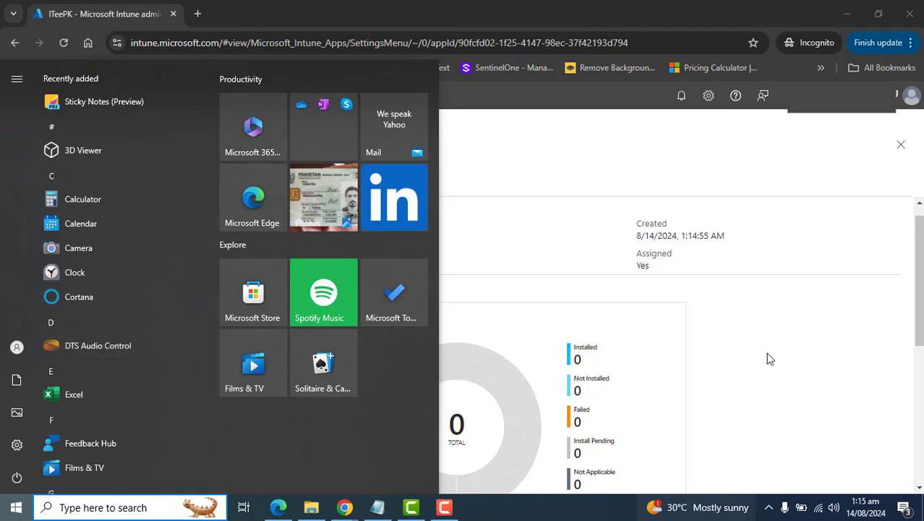
click(744, 359)
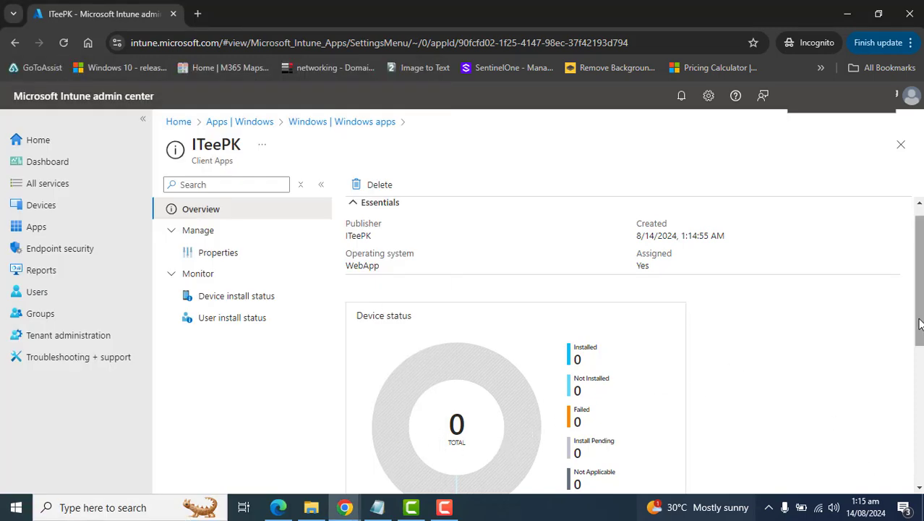
Examine the ITeePK app's overview and properties, including its assigned group and App URL.
drag(919, 333, 914, 289)
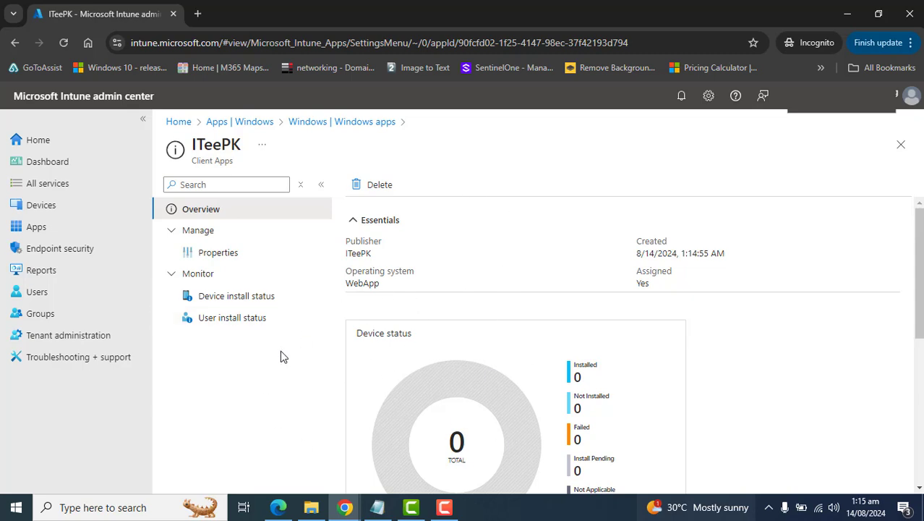
click(218, 253)
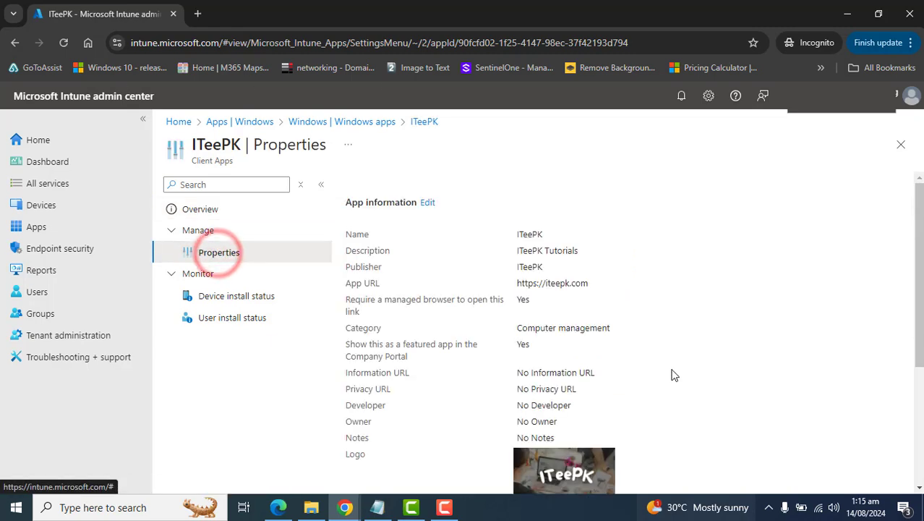
scroll(916, 259, down, 3)
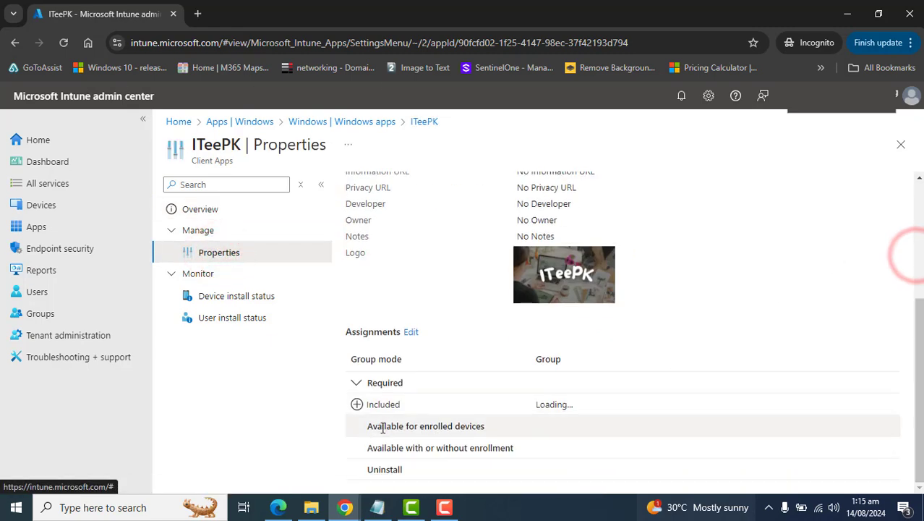
triple_click(590, 407)
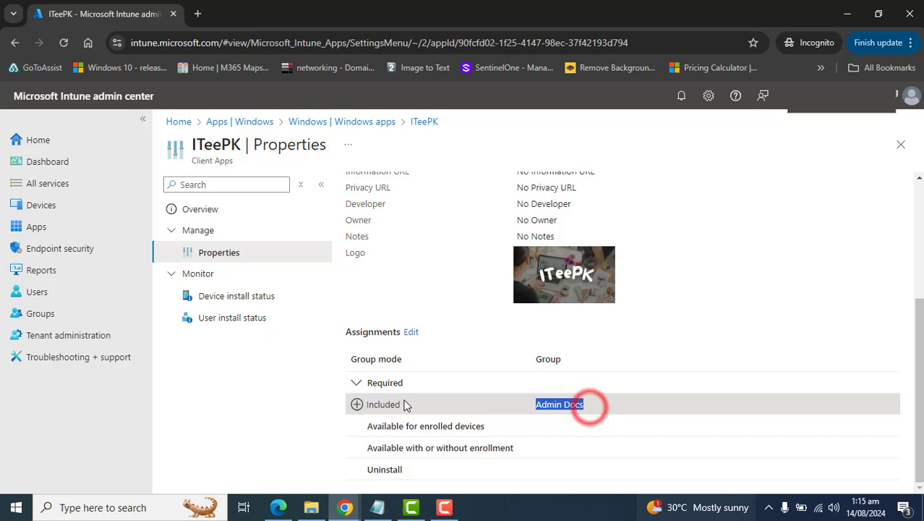
drag(590, 407, 358, 405)
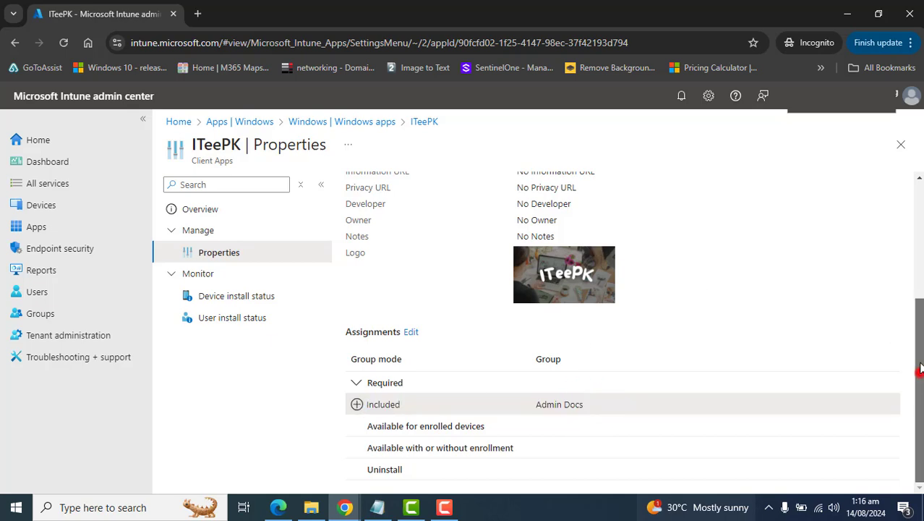
scroll(915, 318, up, 3)
triple_click(552, 282)
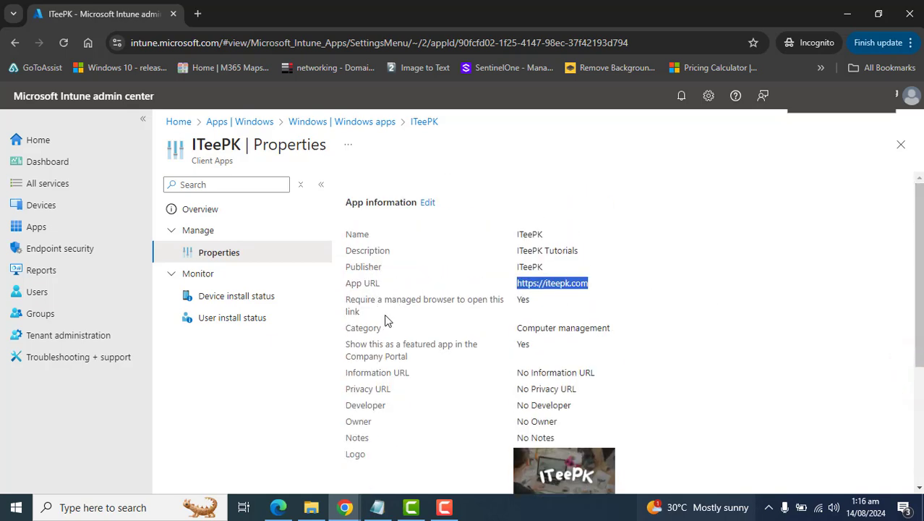
click(910, 288)
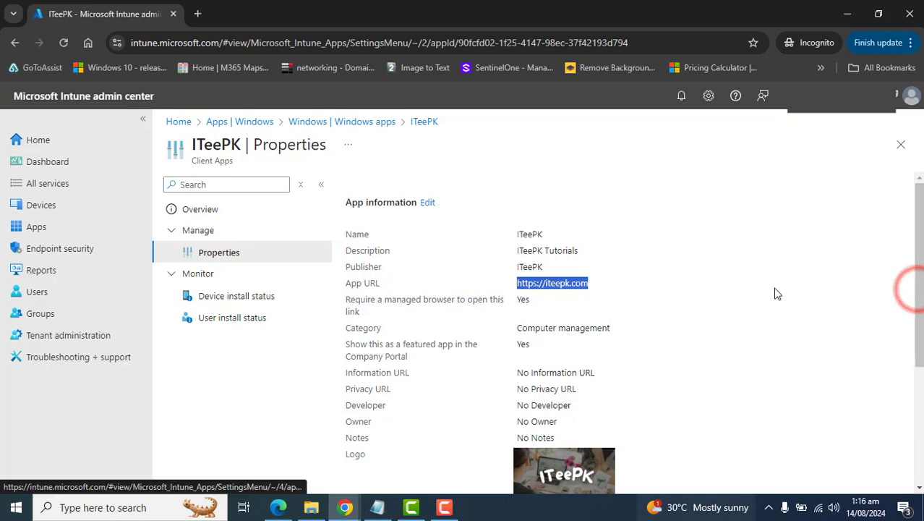
click(662, 306)
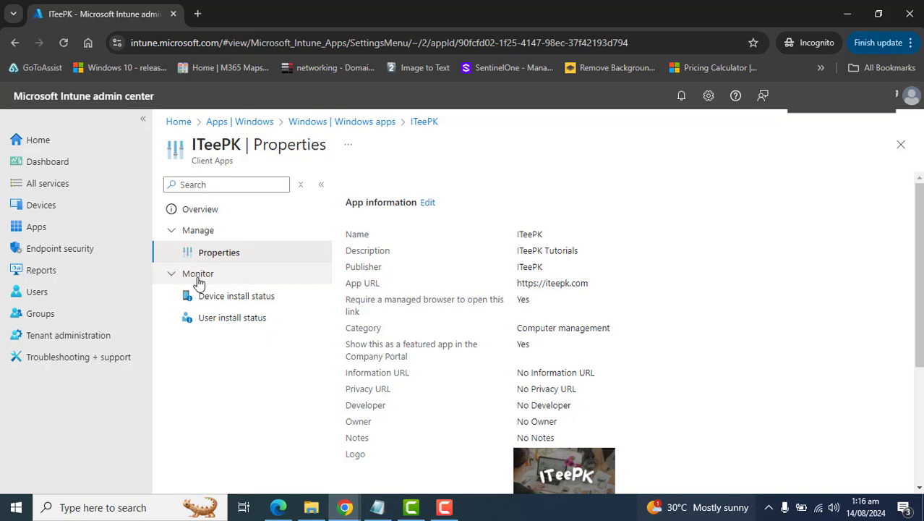
Check the ITeePK app's device install status and user install status reports.
click(223, 297)
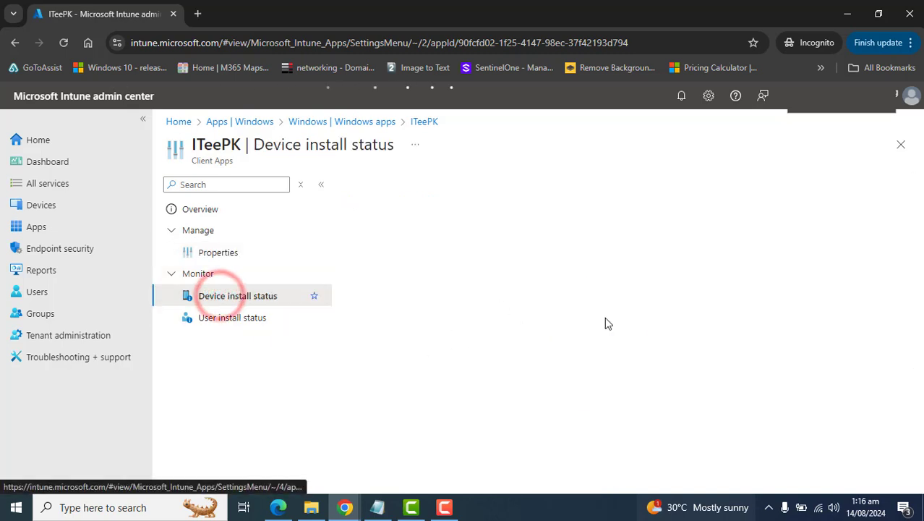
click(247, 323)
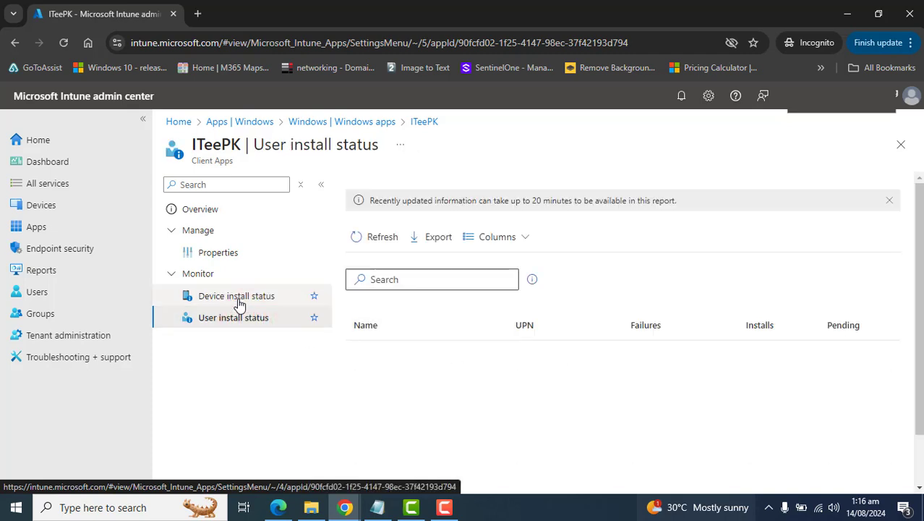
click(239, 299)
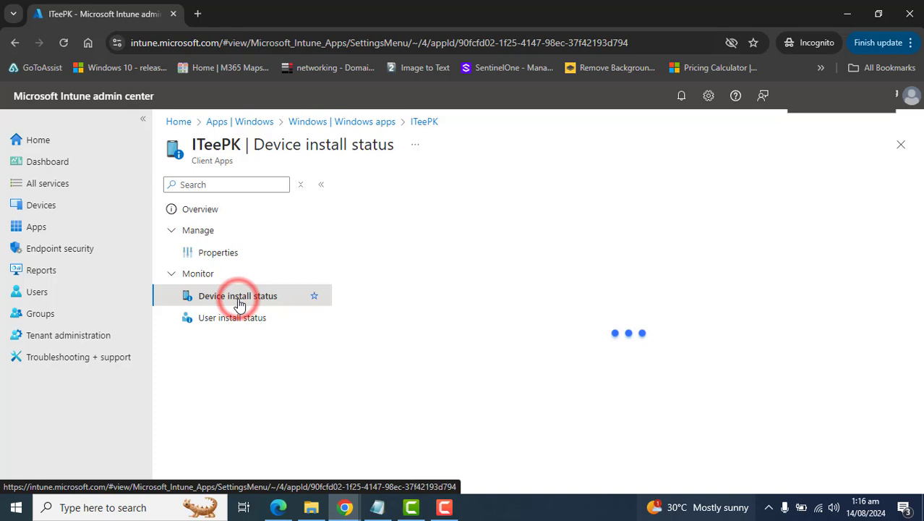
Return to the Windows apps list and check the ITeePK entry's type and assignment.
click(339, 123)
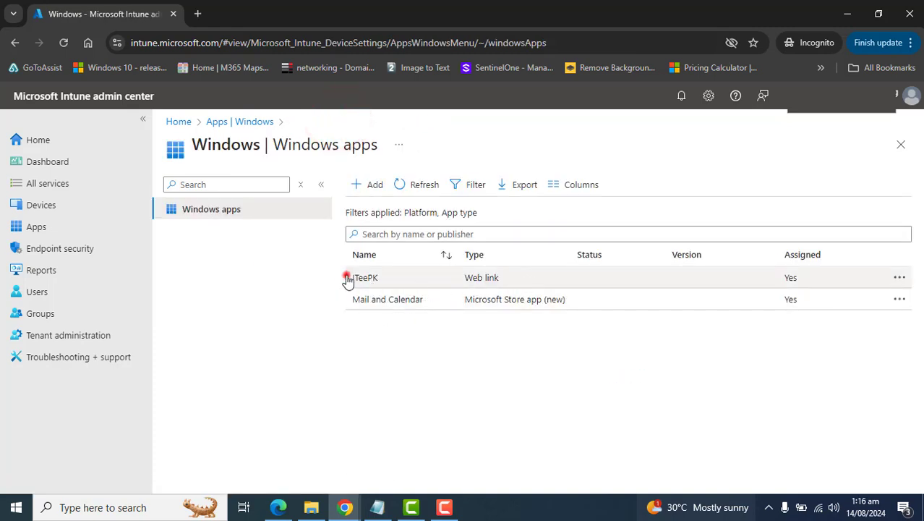
drag(346, 281, 794, 275)
click(630, 411)
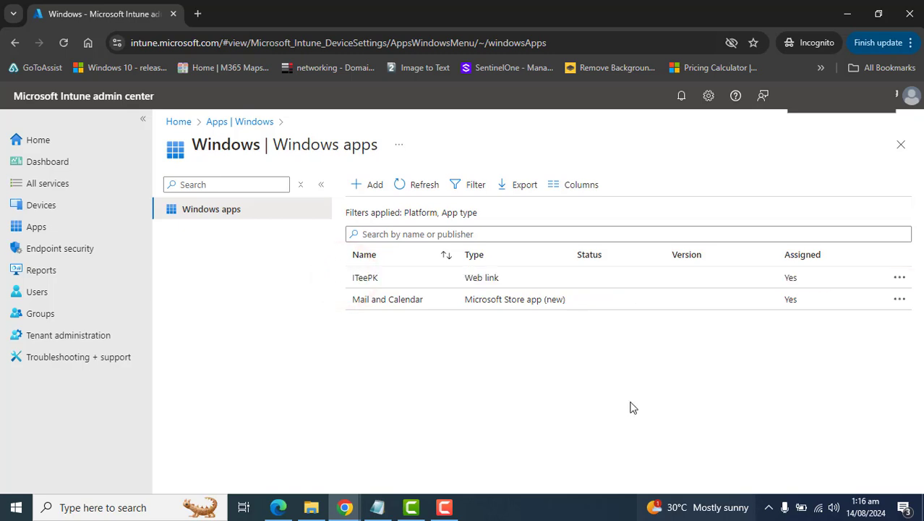
Reopen the ITeePK app from the list and recheck its device and user install status.
click(441, 279)
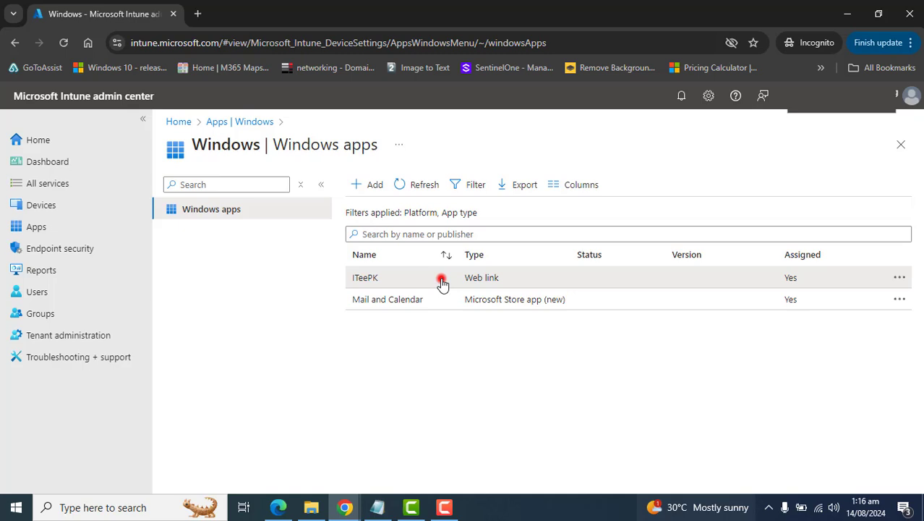
click(445, 509)
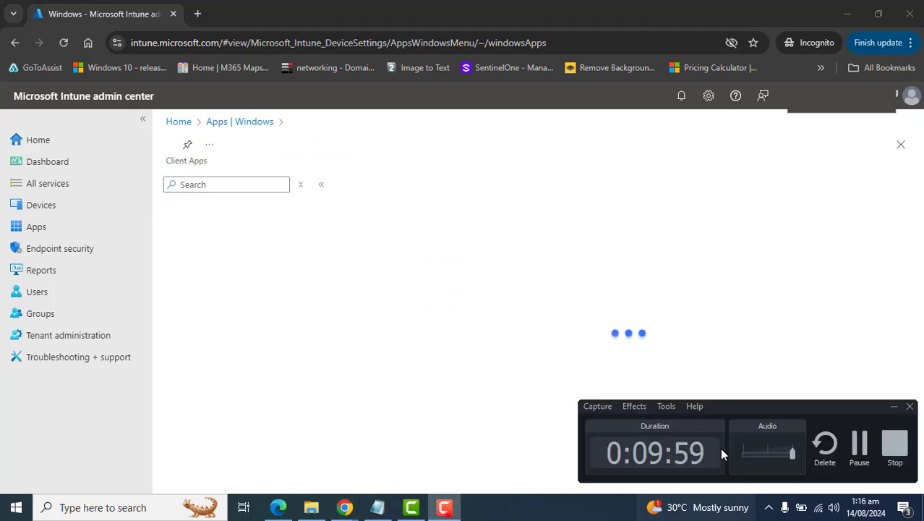
click(857, 444)
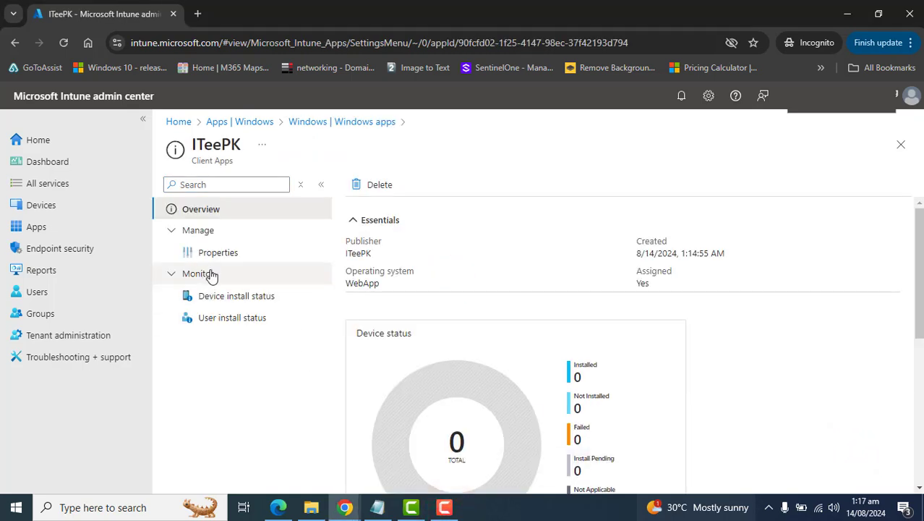
click(222, 300)
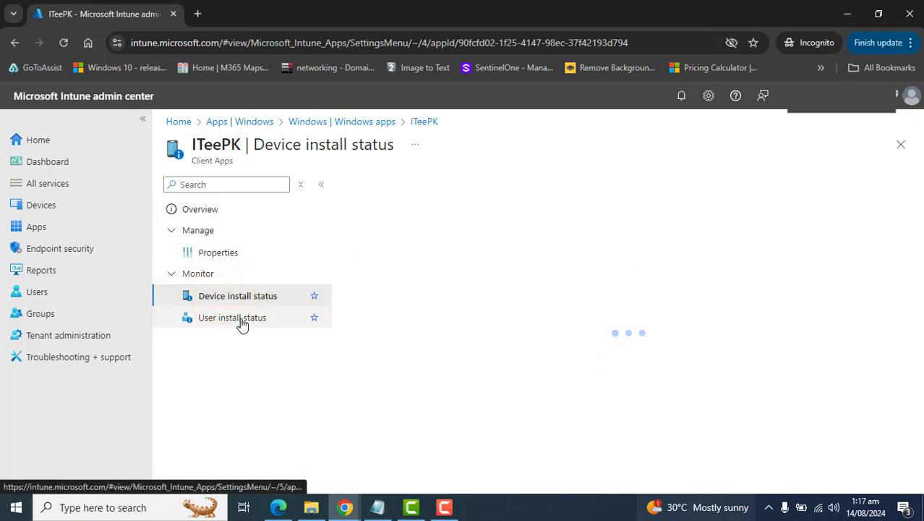
click(242, 320)
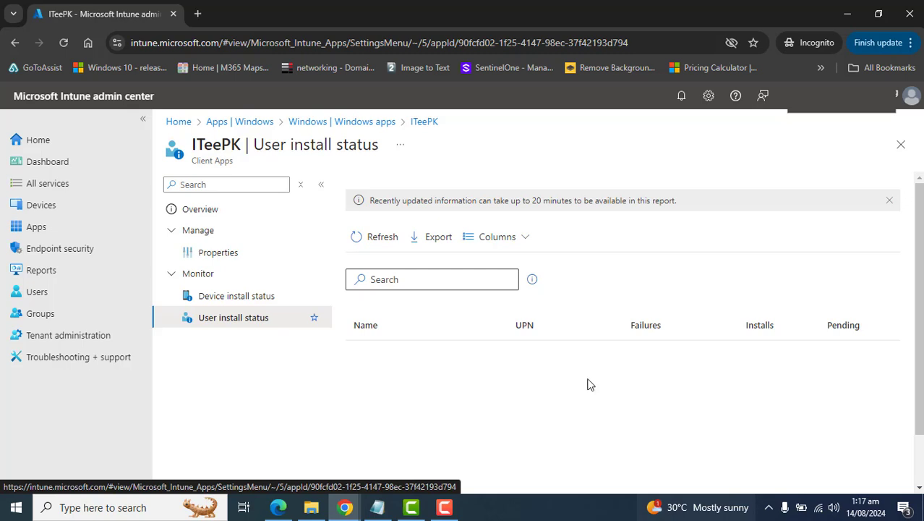
Go back to the Windows apps list and review the ITeePK row from name to assignment.
click(321, 123)
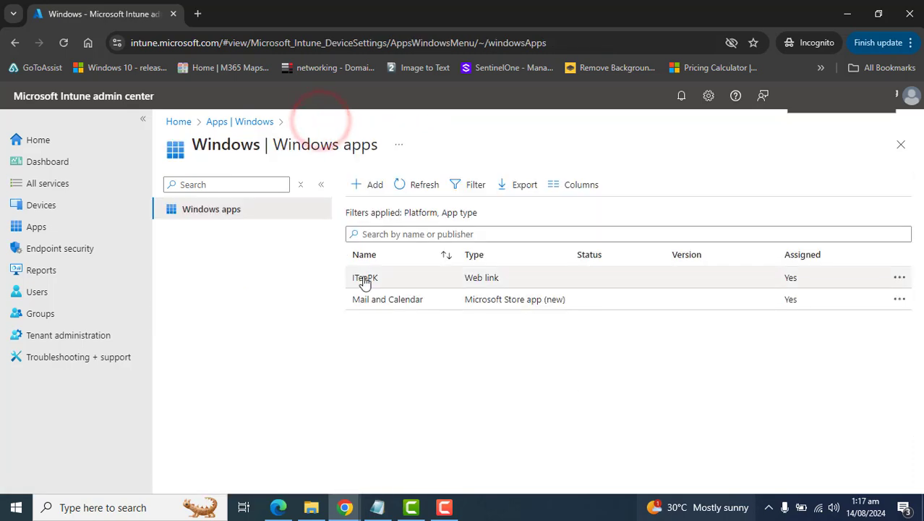
drag(348, 278, 811, 276)
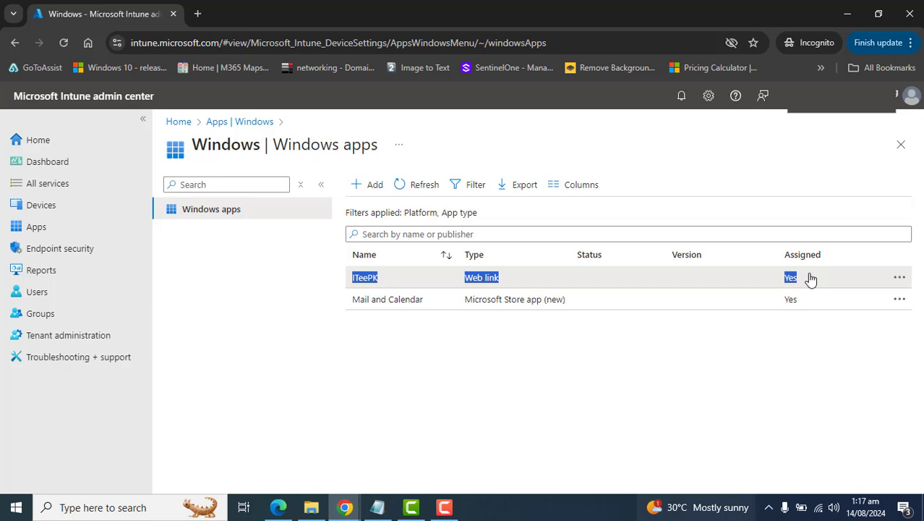
click(833, 384)
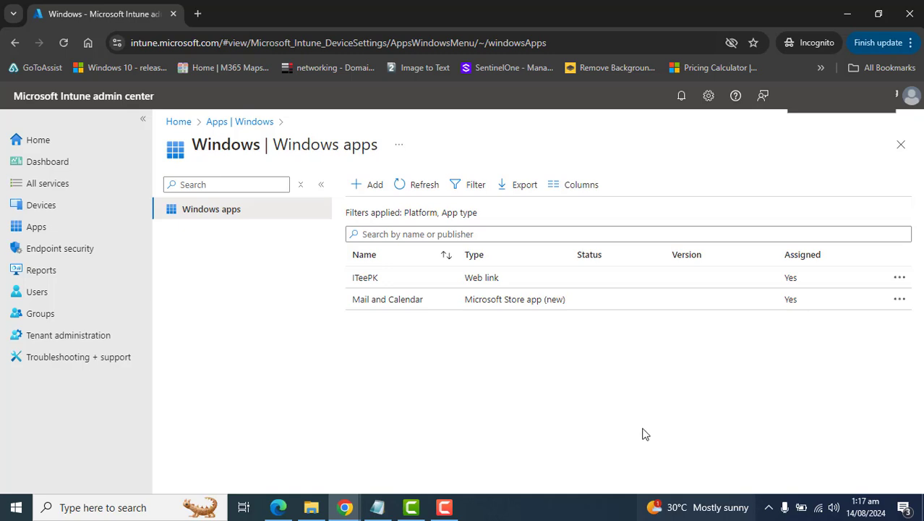
Review the ITeePK app's properties, including its app information, App URL and logo, and return to the Windows apps list.
click(352, 278)
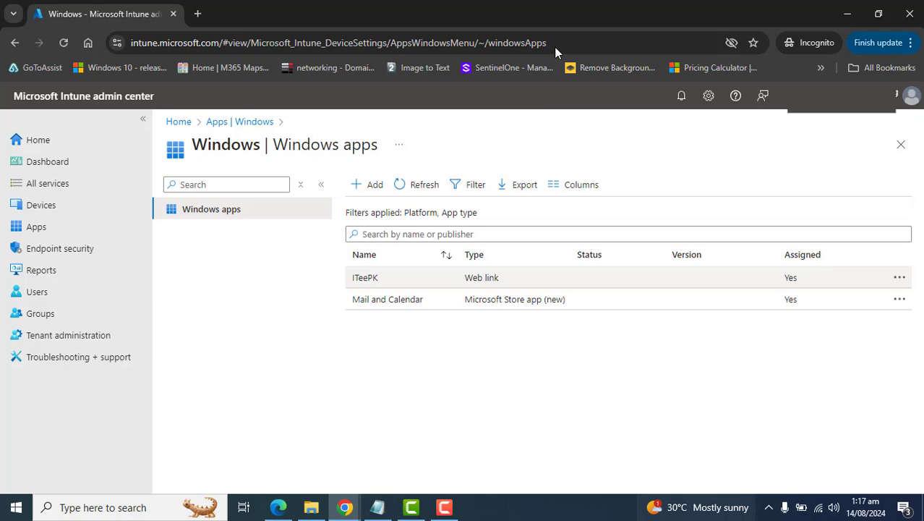
key(F5)
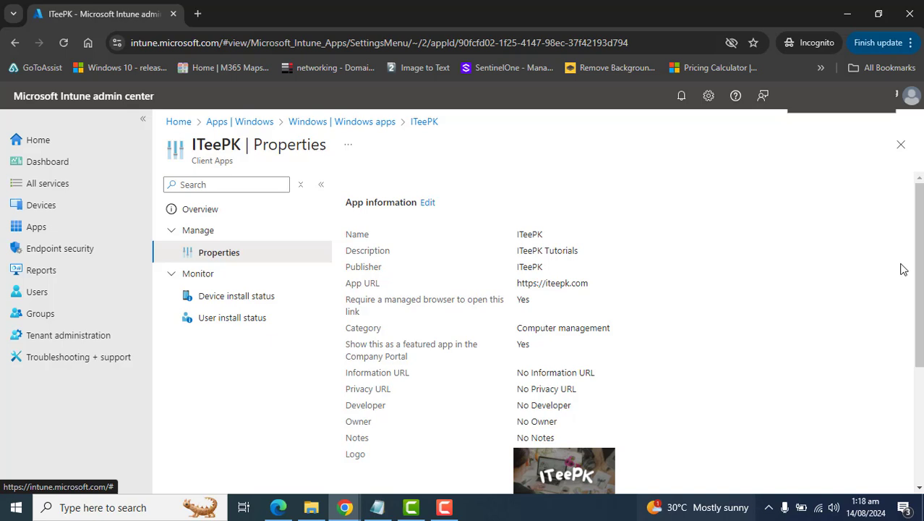
scroll(795, 260, down, 1)
drag(342, 206, 627, 465)
click(742, 336)
click(641, 263)
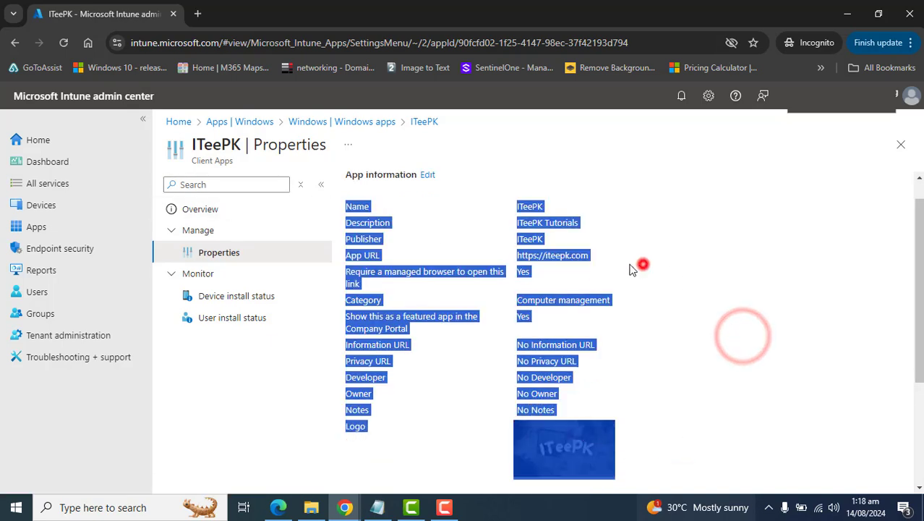
drag(515, 256, 590, 264)
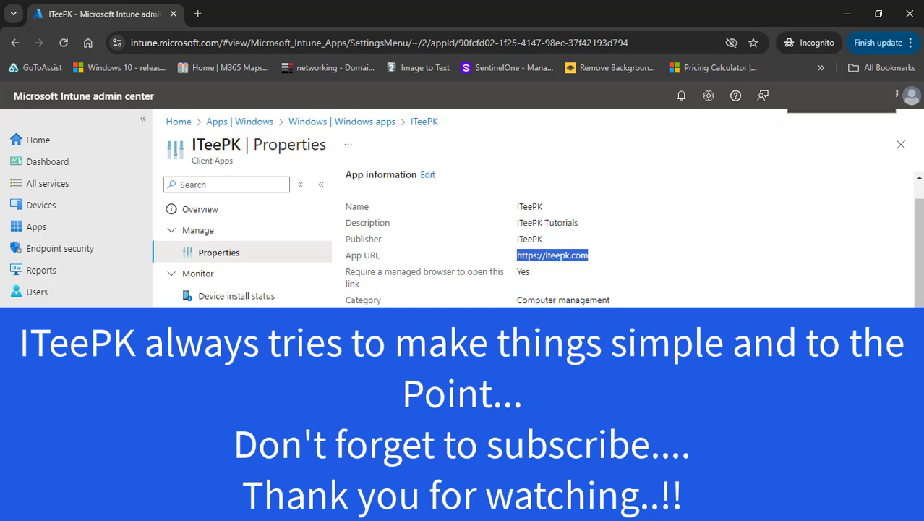
scroll(904, 191, down, 5)
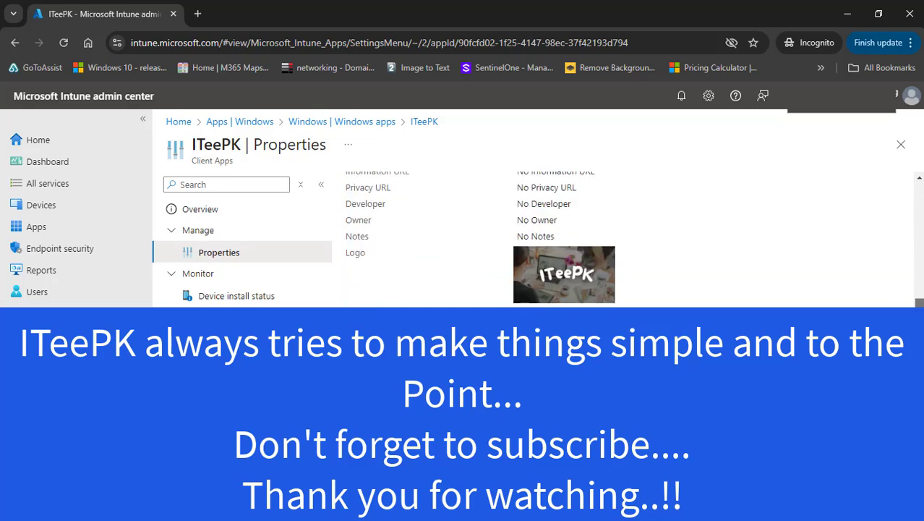
scroll(903, 191, up, 6)
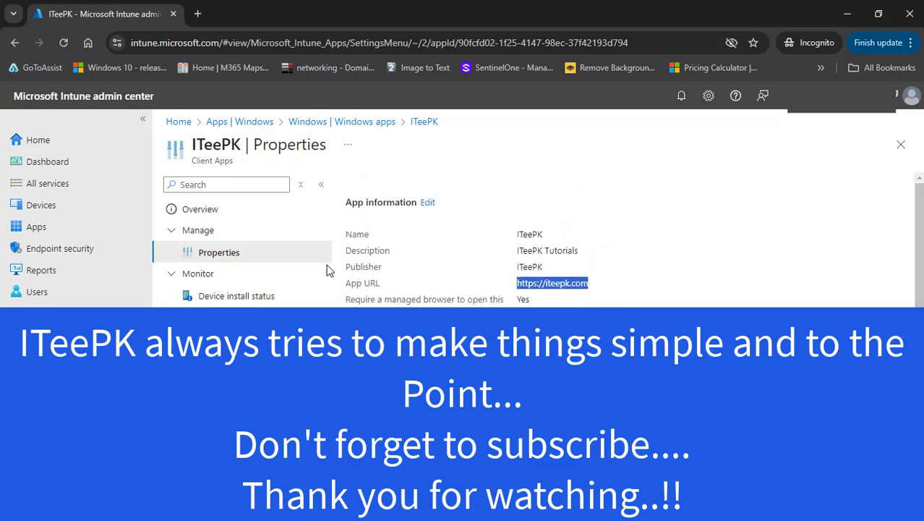
key(alt+Left)
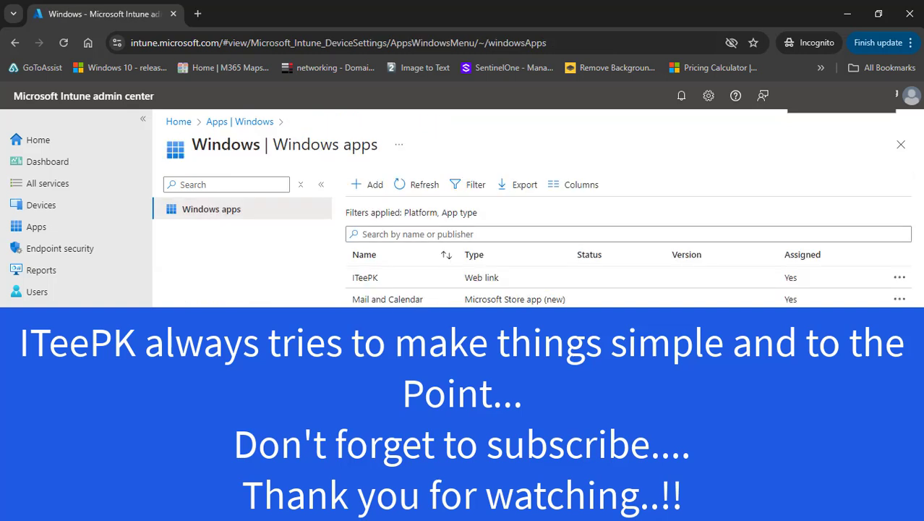